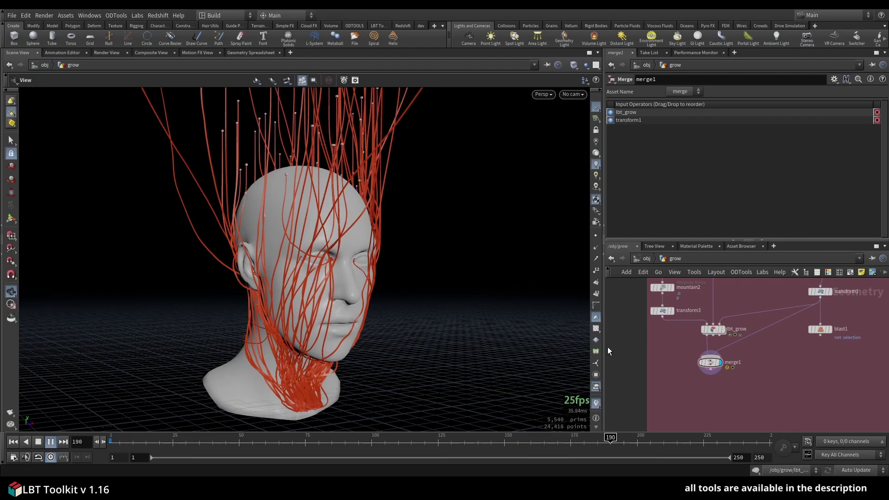
Examine the POP forces network inside the lbt_grow node and return to the grow network
left_click(713, 330)
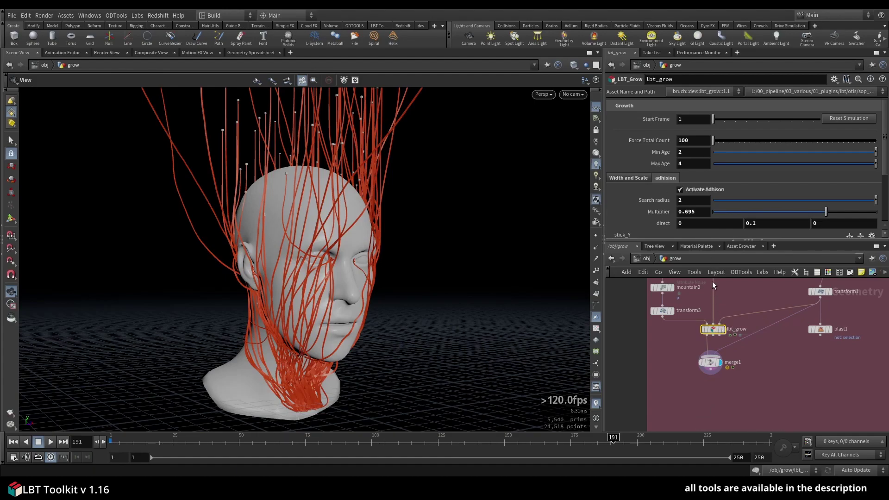
left_click_drag(347, 298, 377, 273)
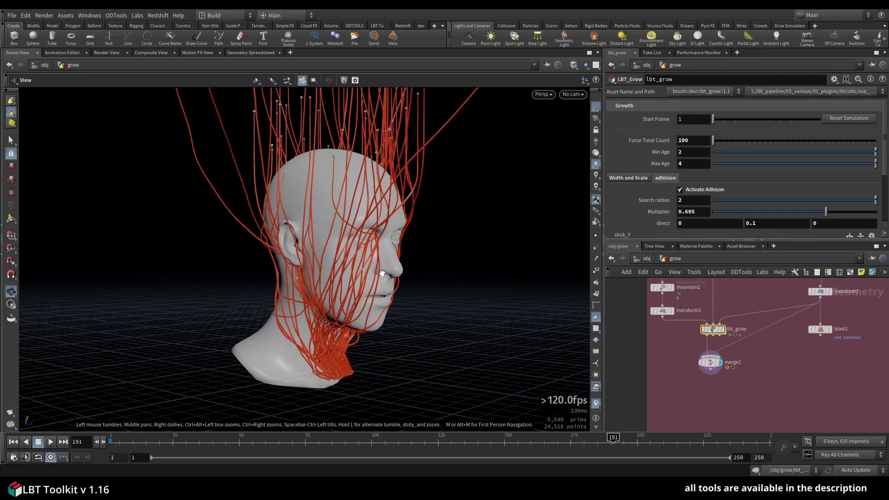
double_click(714, 332)
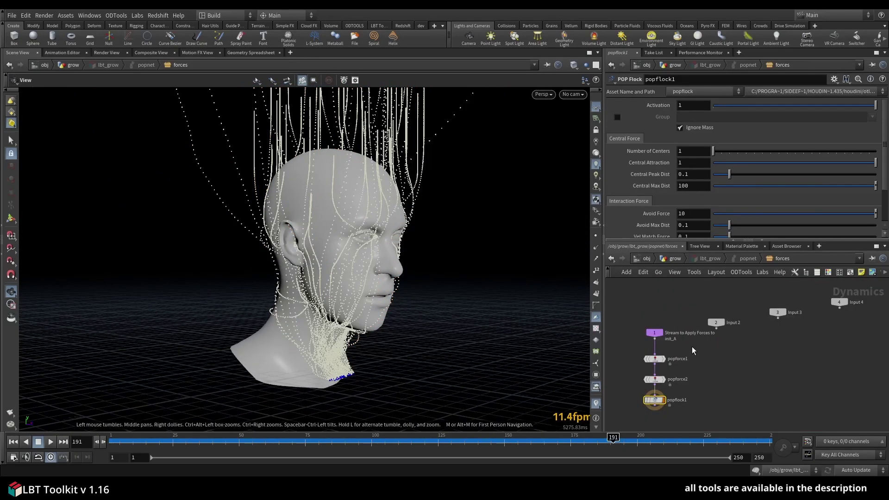
middle_click_drag(711, 371, 726, 340)
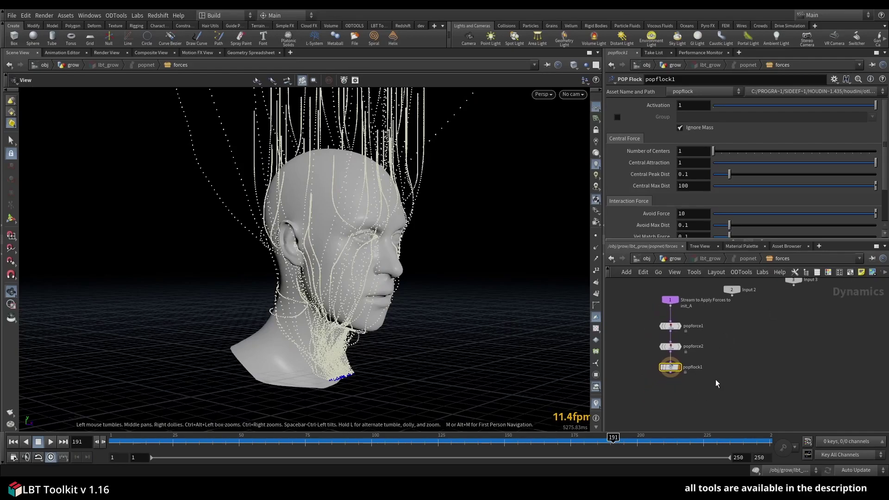
key("u")
key("u")
key("u")
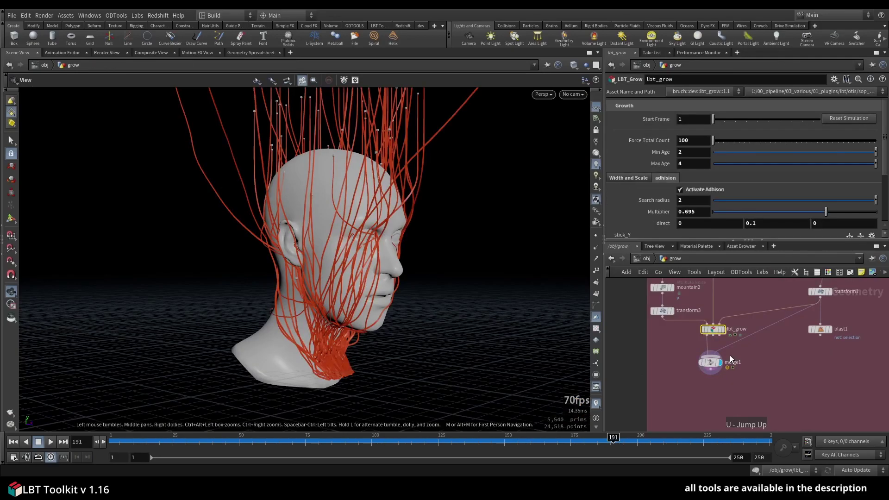
Return to the first frame and display the grid2 node on its own to view the source grid
key("ctrl+Up")
middle_click_drag(647, 285, 675, 316)
scroll(674, 312, "up", 3)
left_click(694, 319)
left_click(680, 321)
left_click_drag(456, 350, 437, 357)
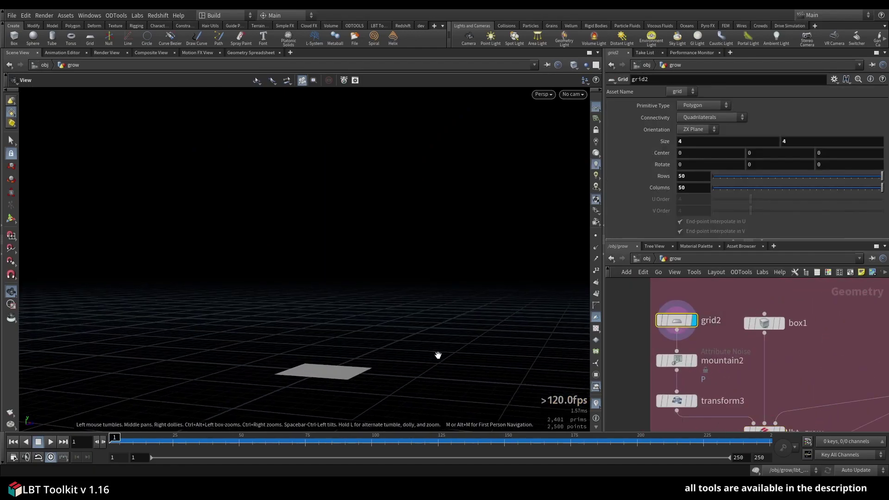
Display the mountain2 noise and then the transform3 result to examine how the source grid is shaped and positioned
left_click(694, 360)
left_click(679, 362)
left_click(695, 401)
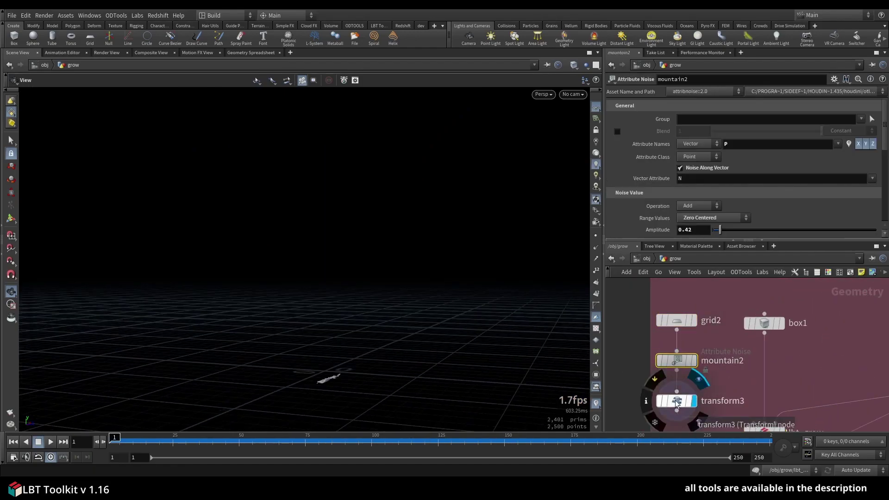
left_click(679, 401)
left_click_drag(341, 371, 313, 381)
Show the box1 node's parameters and check which lbt_grow input it feeds
scroll(743, 363, "down", 4)
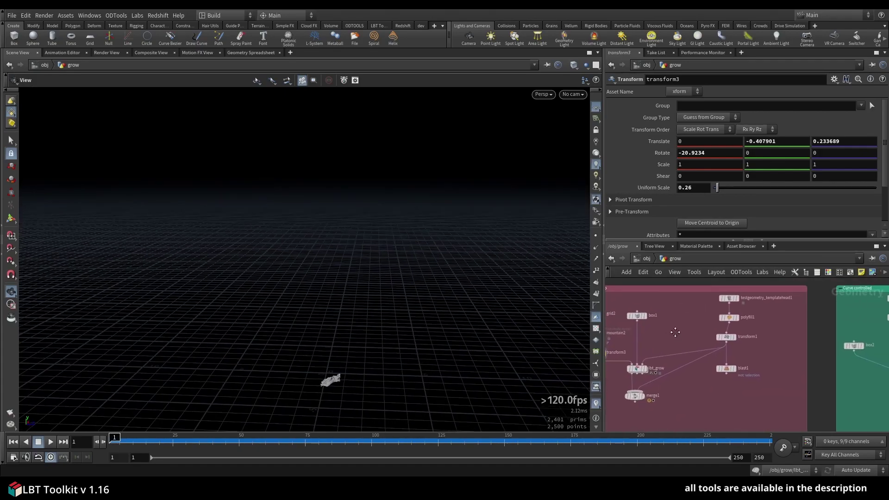
scroll(638, 324, "up", 3)
left_click(632, 311)
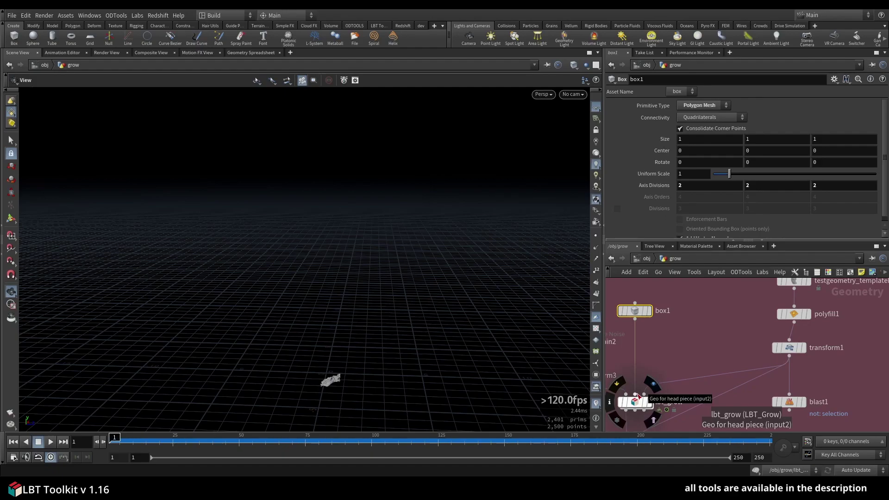
scroll(638, 395, "down", 2)
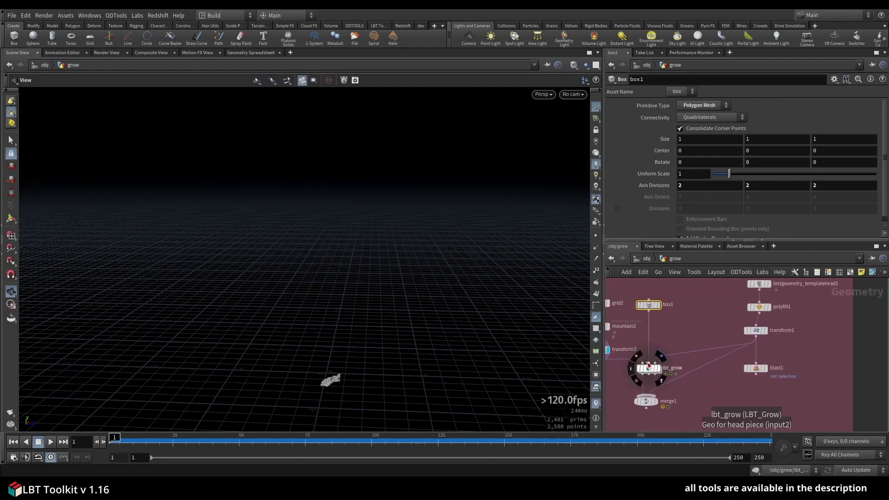
Display the transform1 node and view the template head used as collision geometry
middle_click_drag(692, 314, 660, 351)
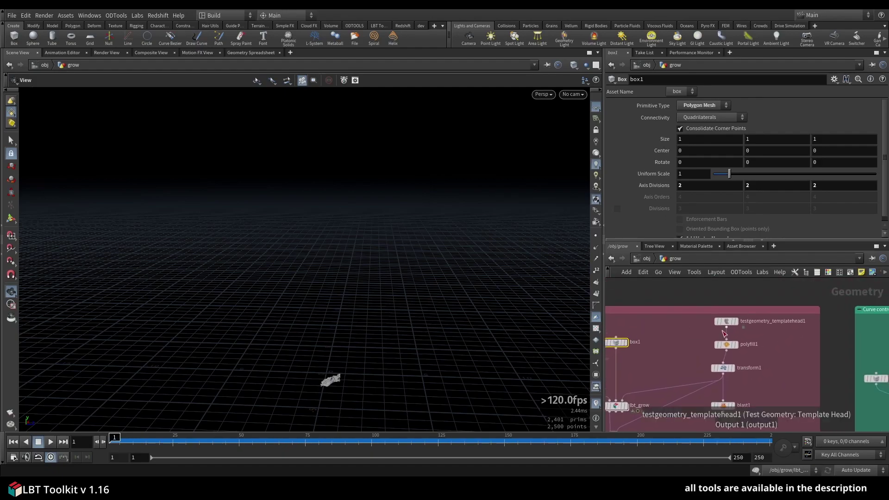
scroll(738, 328, "up", 2)
middle_click_drag(739, 334, 765, 285)
left_click(743, 342)
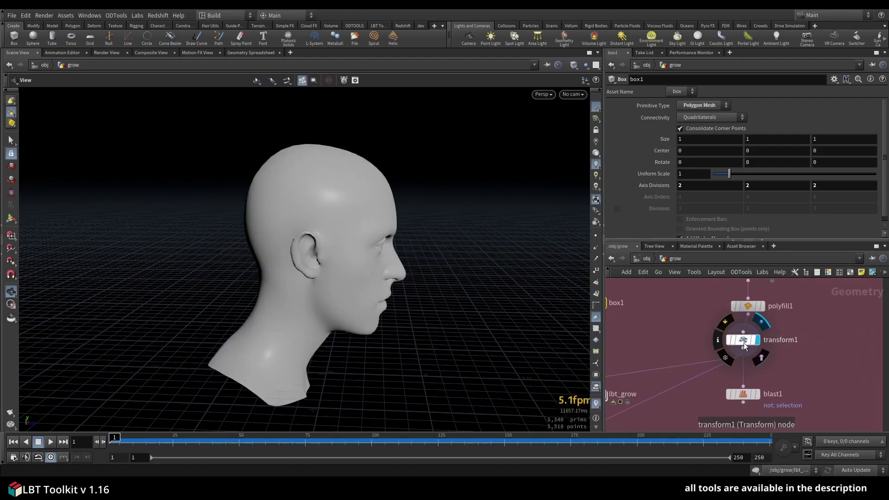
left_click_drag(434, 251, 345, 286)
middle_click_drag(426, 288, 421, 312)
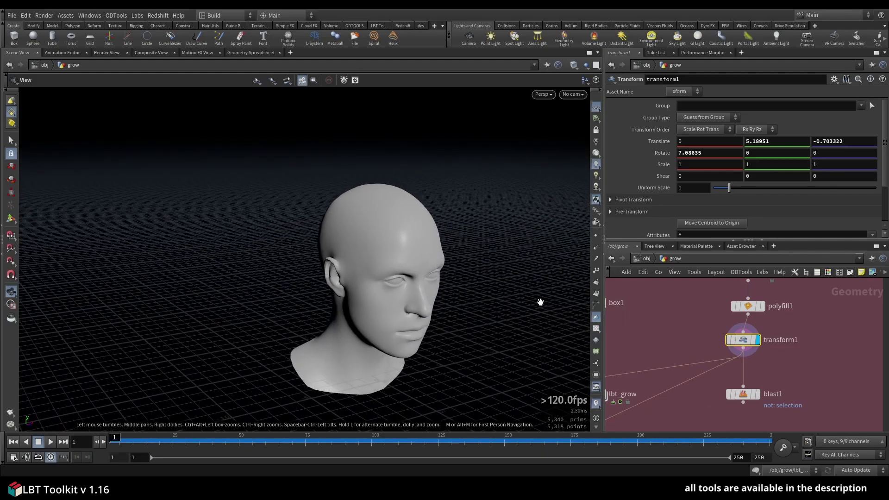
Display the lbt_grow node and widen the parameter and network area beside the viewport
middle_click_drag(668, 335, 763, 315)
middle_click_drag(714, 347, 740, 308)
left_click(707, 334)
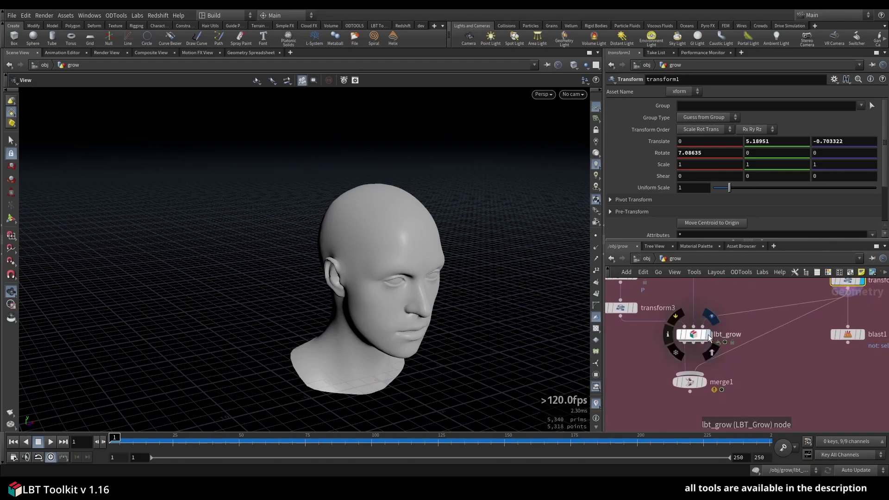
left_click_drag(603, 144, 531, 142)
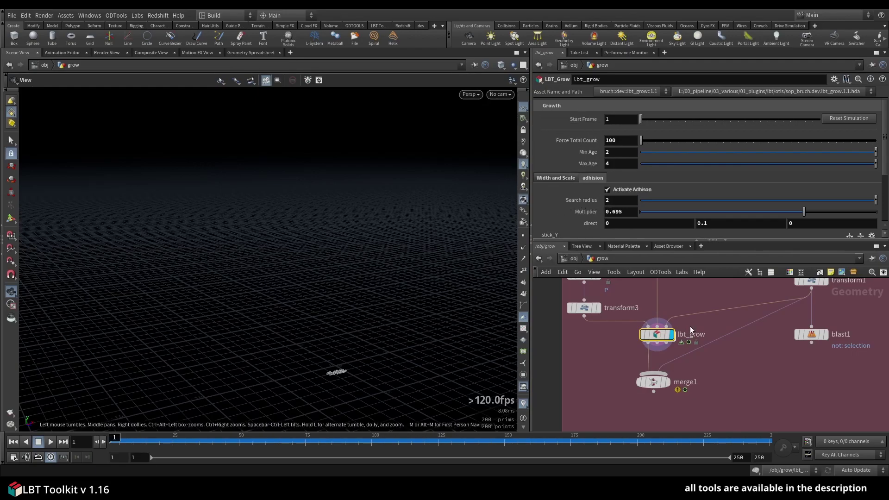
Display the merge1 result and select lbt_grow to show its parameters
left_click(668, 382)
left_click(653, 381)
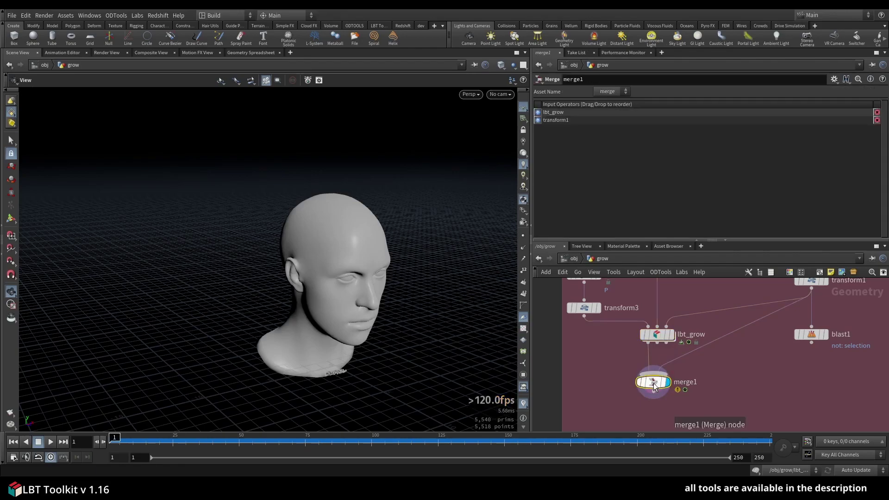
left_click(658, 335)
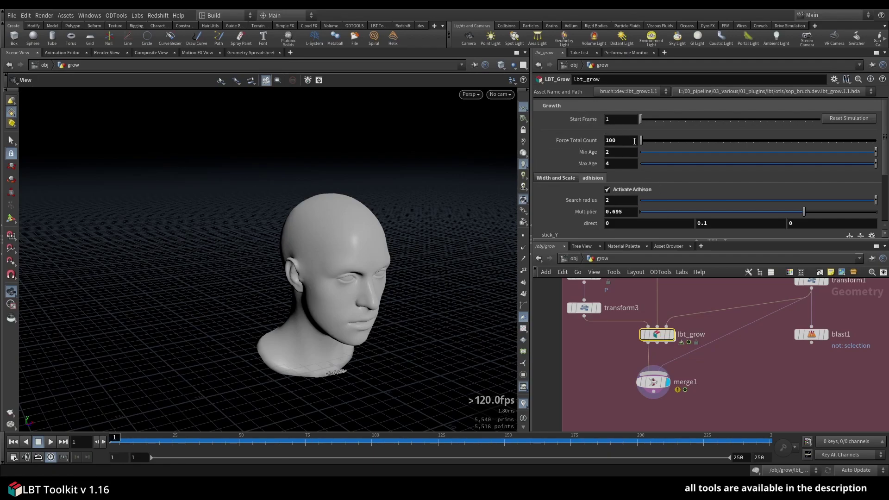
Examine lbt_grow's Width and Scale settings, then its adhesion settings and the stick_Y ramp
left_click_drag(321, 333, 352, 391)
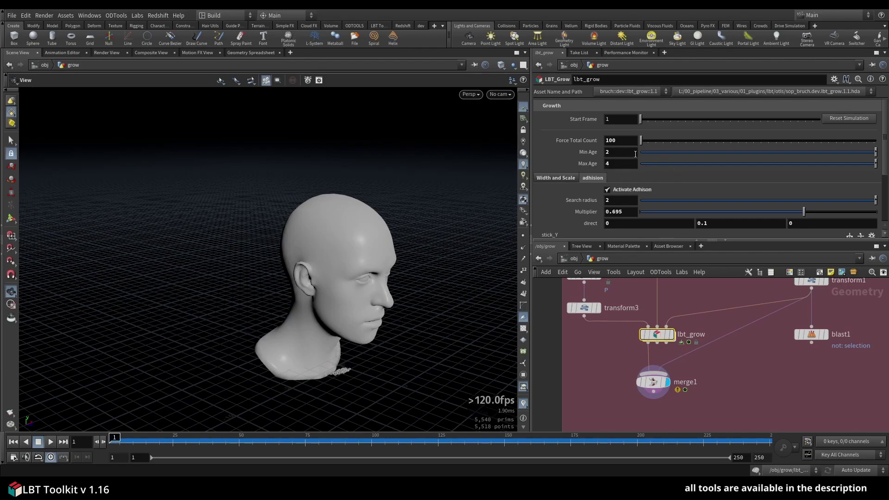
scroll(579, 170, "down", 1)
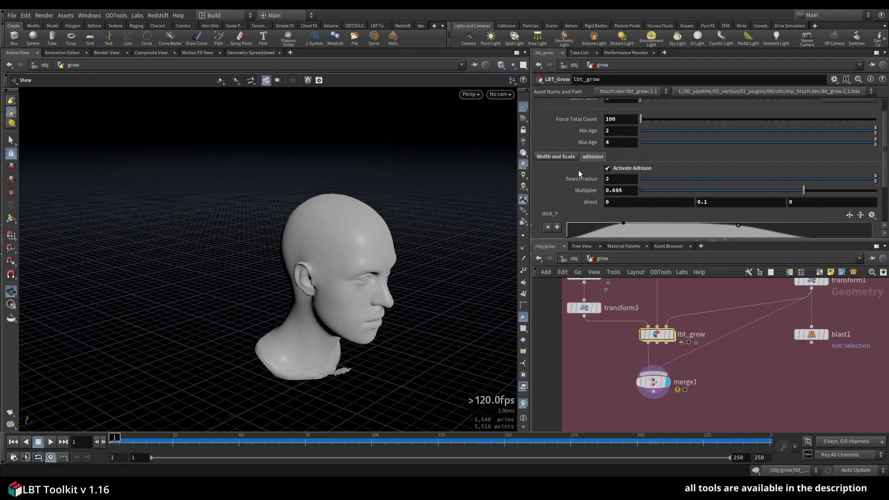
left_click(559, 153)
scroll(562, 179, "down", 3)
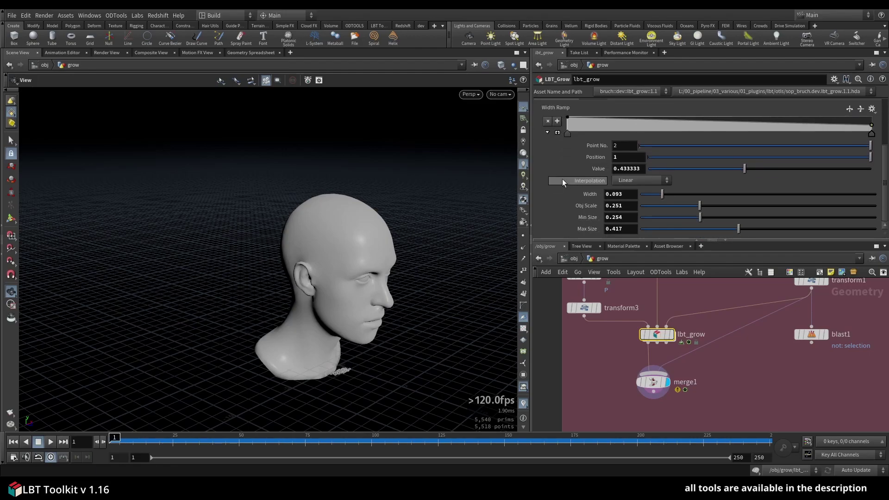
scroll(562, 179, "up", 3)
scroll(587, 224, "down", 3)
scroll(707, 140, "up", 4)
left_click(594, 170)
scroll(596, 146, "down", 1)
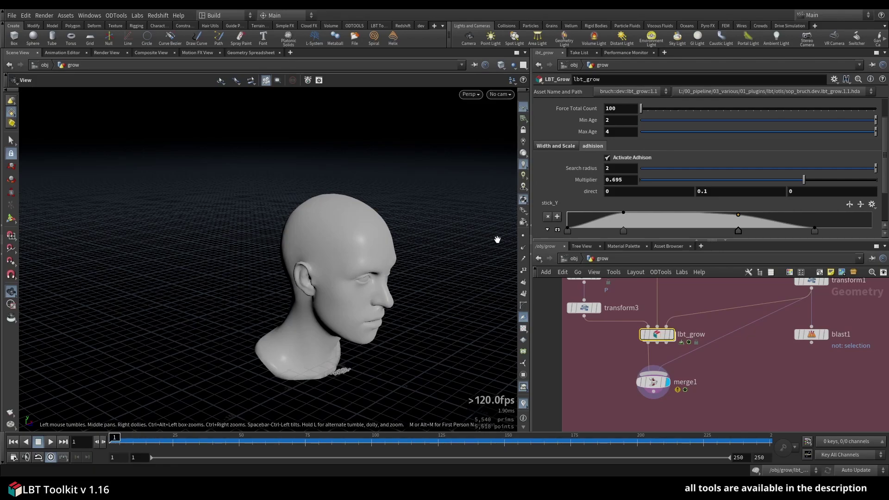
scroll(565, 180, "down", 3)
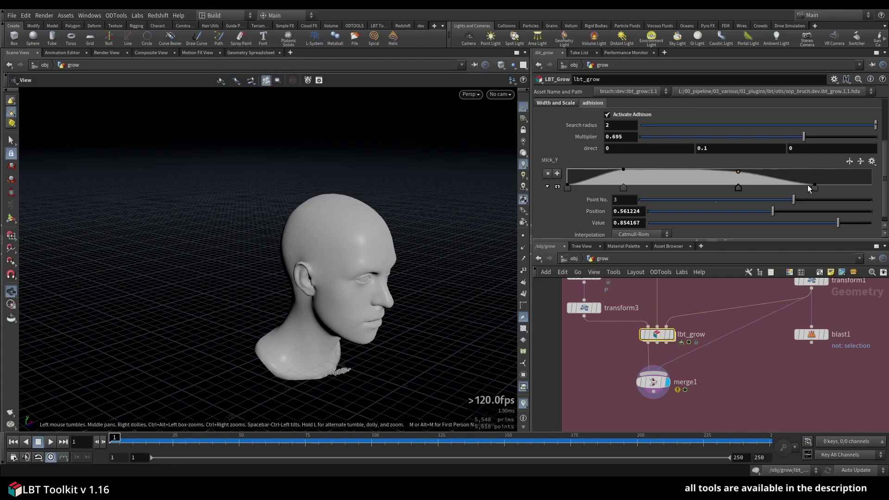
Scrub the growth to frame 93 and back to frame 3, viewing the strands around the head from several angles
left_click_drag(365, 281, 336, 187)
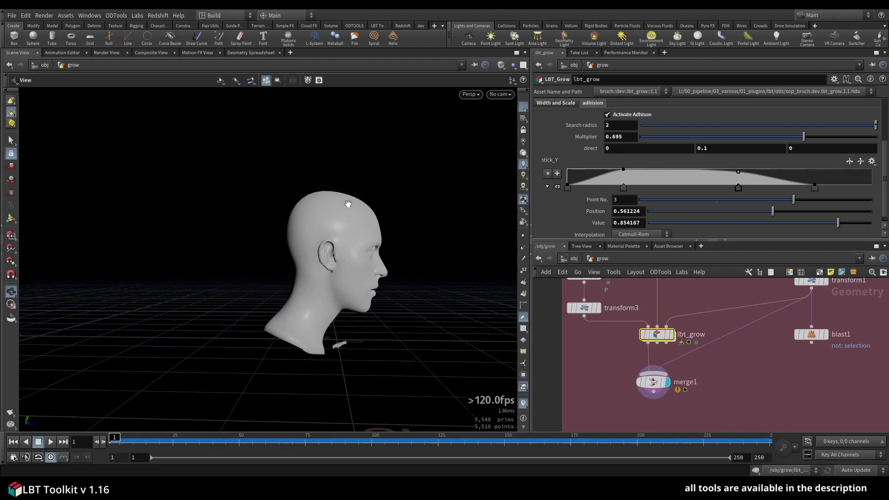
middle_click_drag(361, 203, 367, 242)
left_click_drag(367, 242, 354, 280)
left_click_drag(319, 440, 353, 439)
mouse_move(348, 275)
left_mouse_down()
mouse_move(323, 271)
mouse_move(358, 267)
left_mouse_up()
left_click_drag(361, 178, 424, 189)
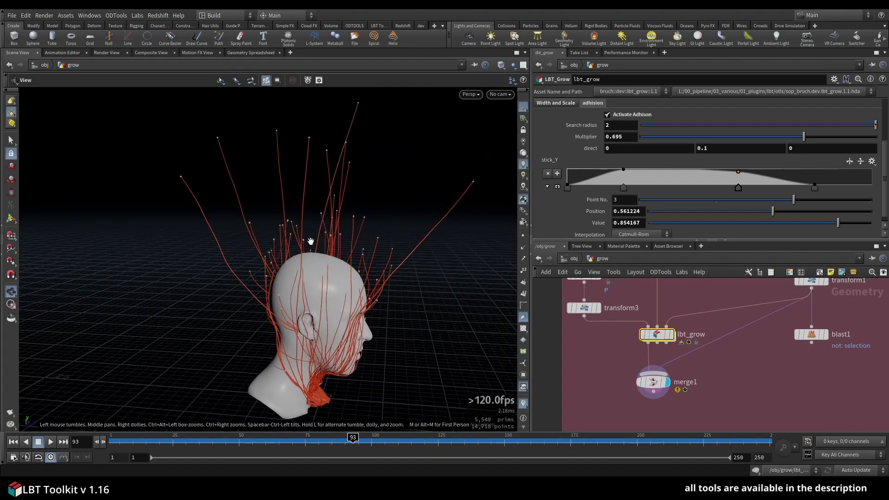
left_click_drag(365, 302, 315, 291)
left_click_drag(356, 440, 114, 438)
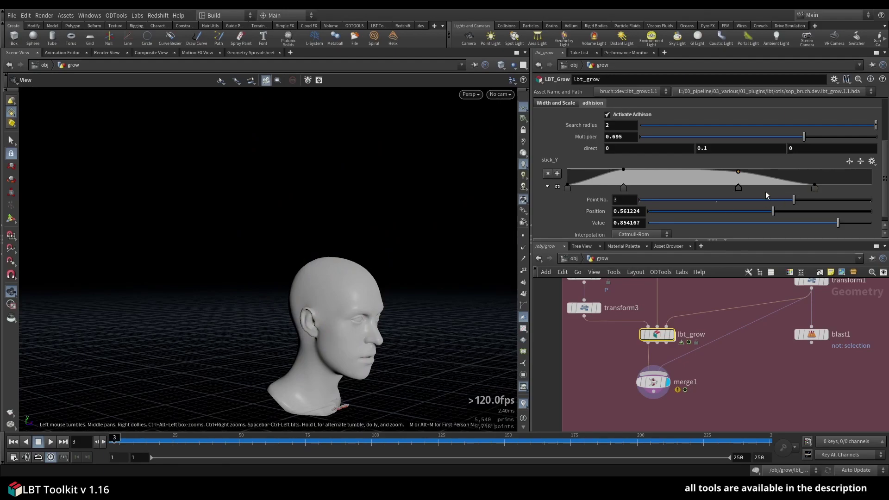
Remove the last two points from the stick_Y ramp so its value stays at 1 after the second point
scroll(674, 202, "up", 2)
scroll(795, 201, "down", 1)
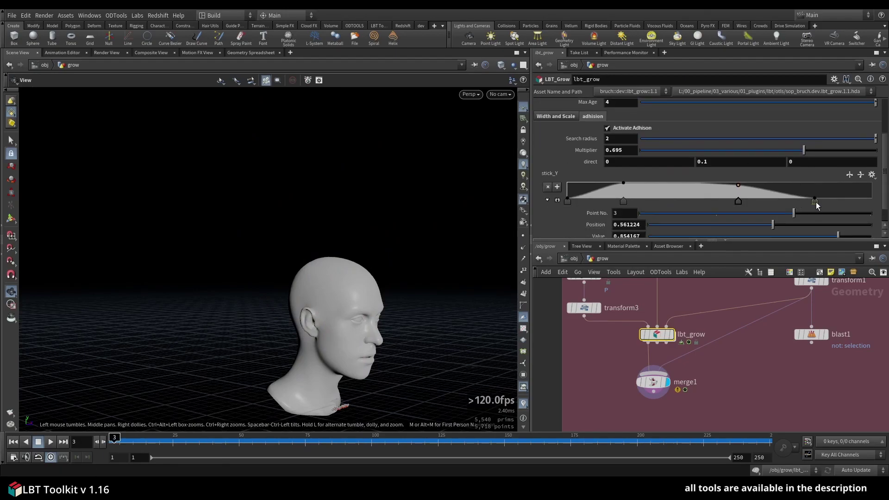
left_click_drag(815, 203, 811, 231)
left_click_drag(739, 201, 743, 231)
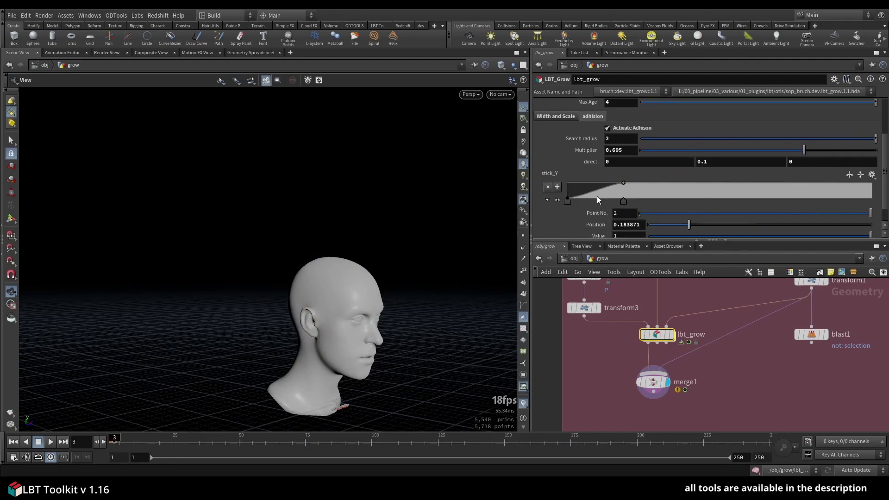
Play the simulation, stop at frame 111, and inspect the strands around the head up close
key("Up")
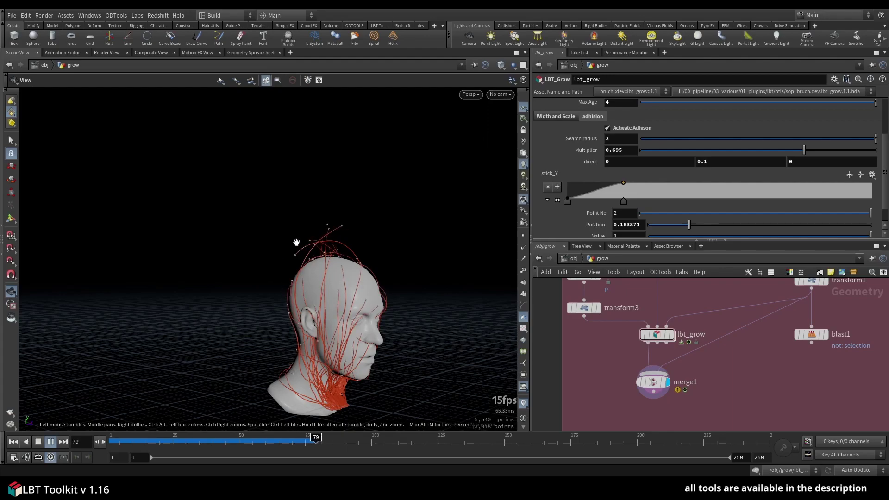
key("Up")
left_click_drag(368, 278, 306, 268)
right_click_drag(306, 269, 397, 252)
left_click_drag(397, 251, 395, 286)
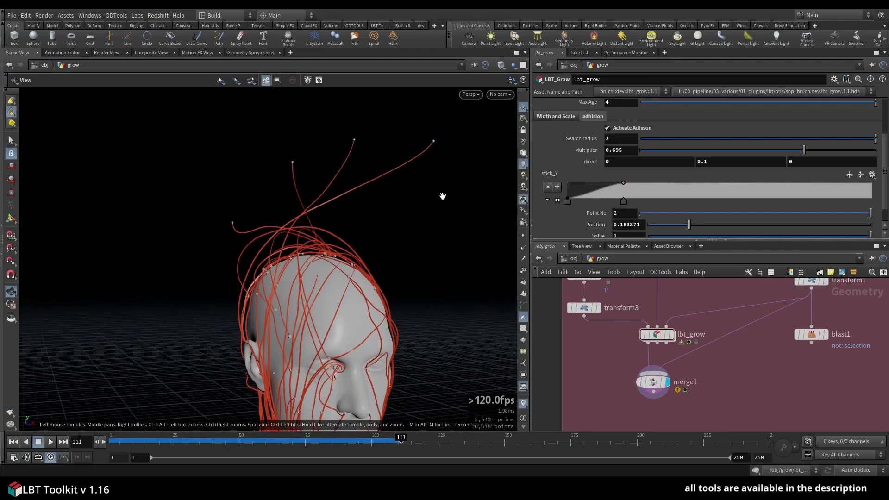
left_click_drag(440, 246, 364, 240)
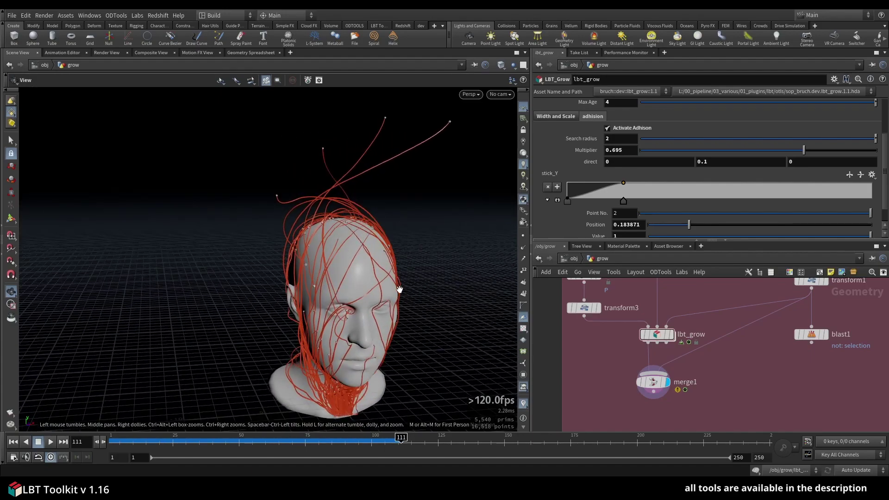
Replay the growth from the first frame and set the adhesion Multiplier to 0.976
key("ctrl+Up")
key("Up")
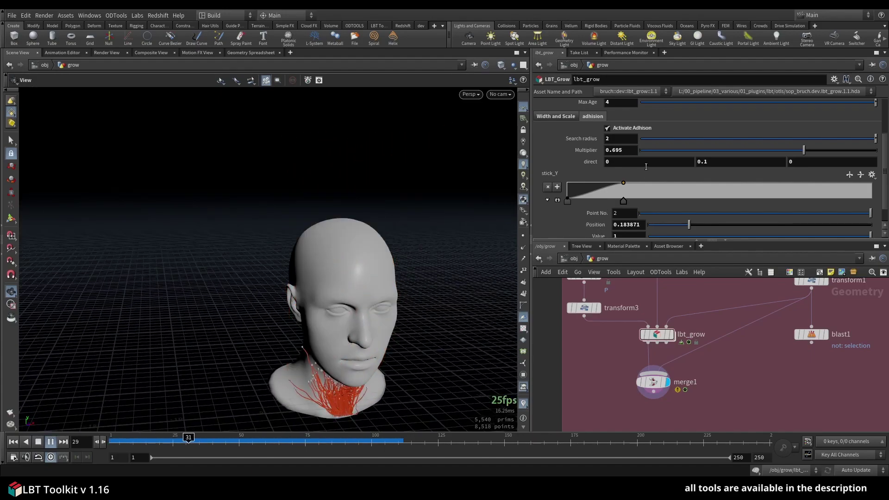
left_click(871, 150)
left_click_drag(871, 152, 870, 151)
Rerun the simulation from the first frame, stop it, and inspect how closely the strands follow the head
key("ctrl+Up")
key("Up")
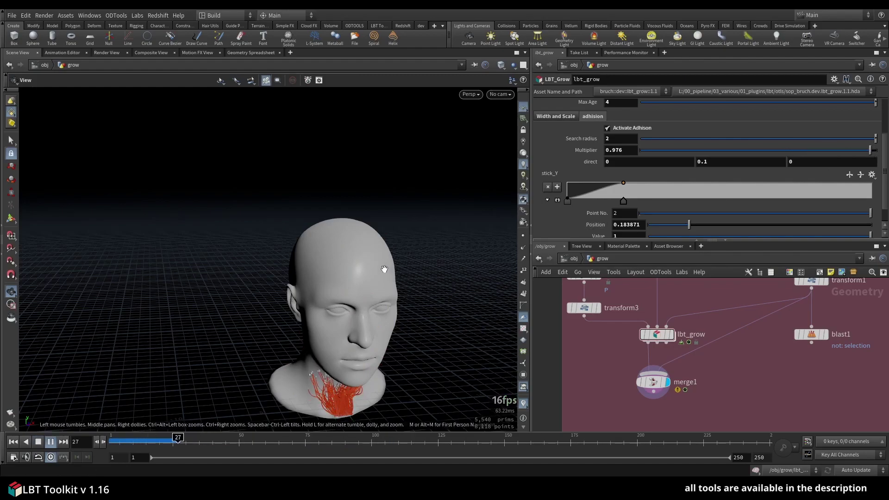
mouse_move(334, 345)
left_mouse_down()
mouse_move(347, 338)
mouse_move(332, 339)
left_mouse_up()
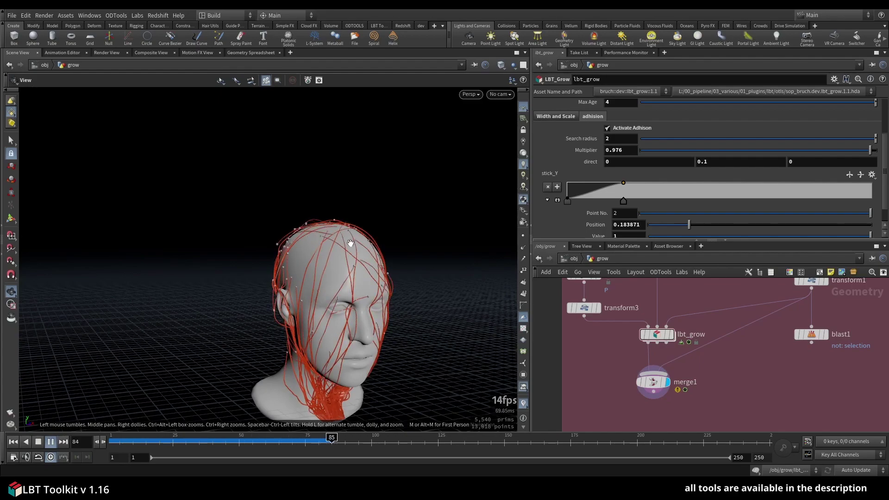
key("Up")
left_click_drag(351, 256, 282, 367)
left_click_drag(368, 195, 302, 294)
Replay the growth from the first frame, stop at frame 115, and view the head from the front
key("ctrl+Up")
key("Up")
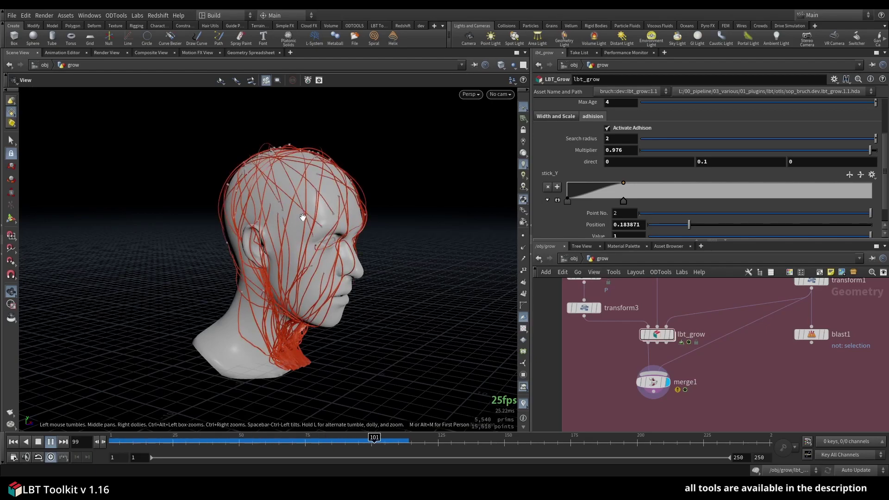
key("Up")
left_click_drag(329, 214, 299, 176)
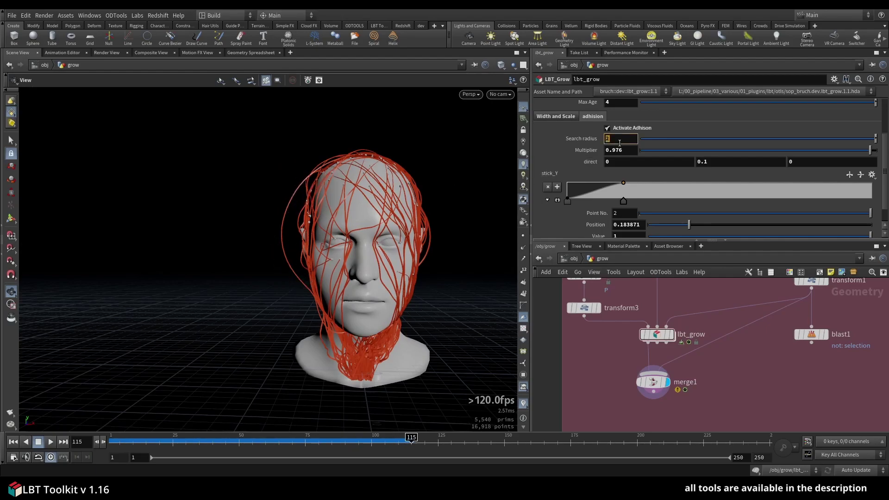
Set the adhesion Search radius to 10, replay the growth from the first frame, and inspect the strands from the side
key("Return")
key("ctrl+Up")
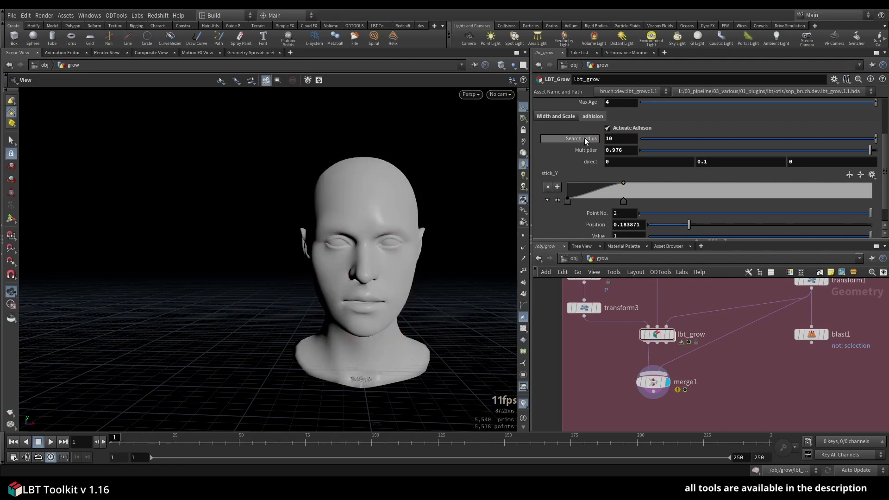
key("Up")
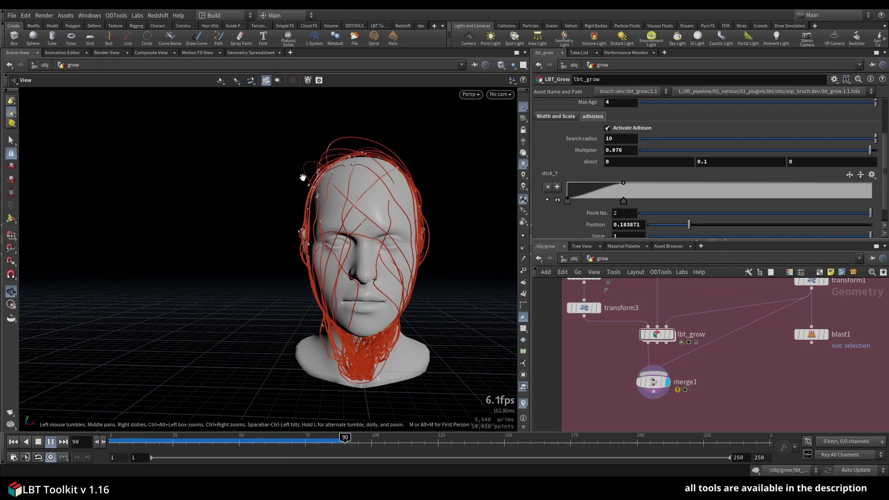
key("Up")
left_click_drag(370, 243, 334, 253)
left_click_drag(247, 238, 277, 243)
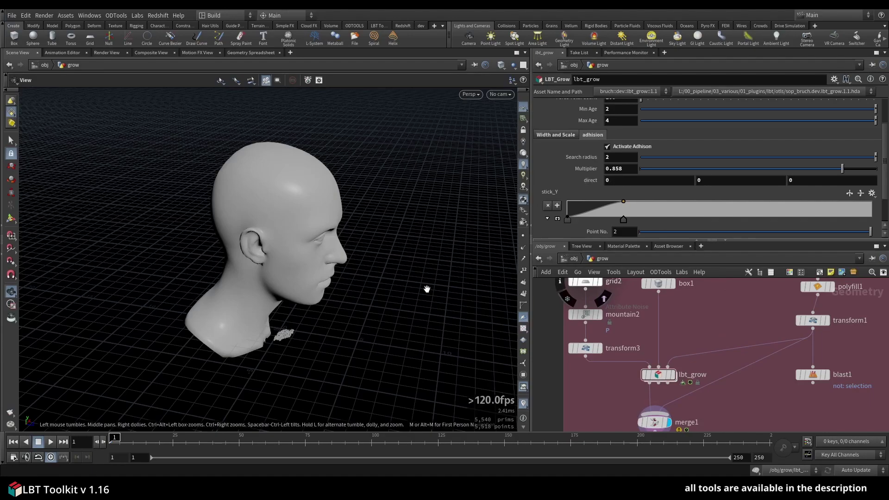
Play the growth with the direct force at zero, stop at frame 130, and examine the strands from the side
key("Up")
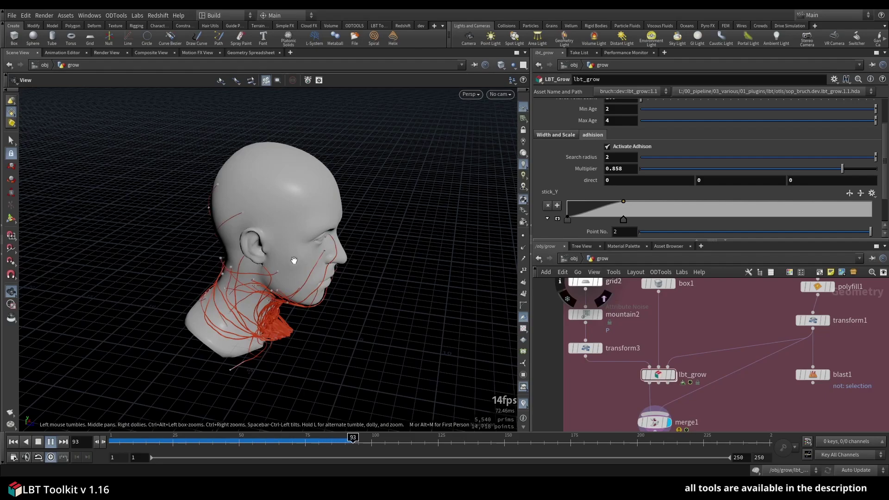
key("Up")
left_click_drag(343, 287, 398, 297)
left_click_drag(295, 183, 277, 245)
key("Up")
left_click_drag(267, 278, 248, 275)
key("Up")
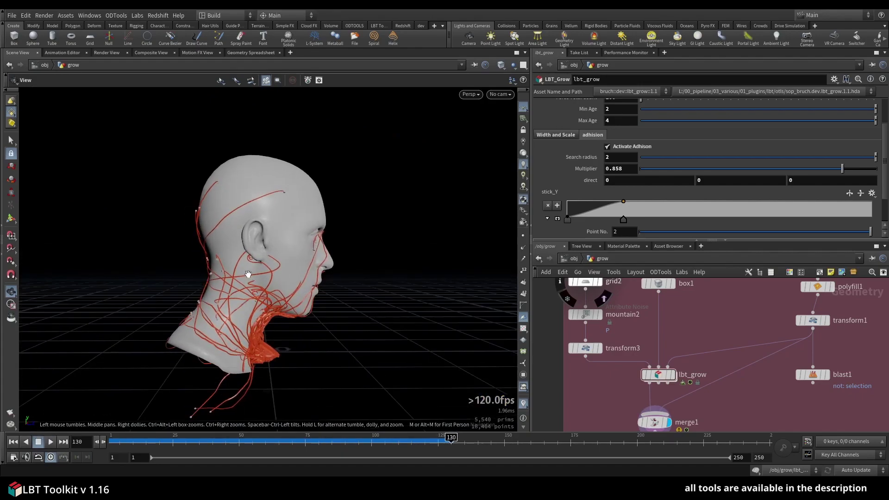
left_click_drag(295, 187, 261, 249)
left_click_drag(296, 93, 404, 302)
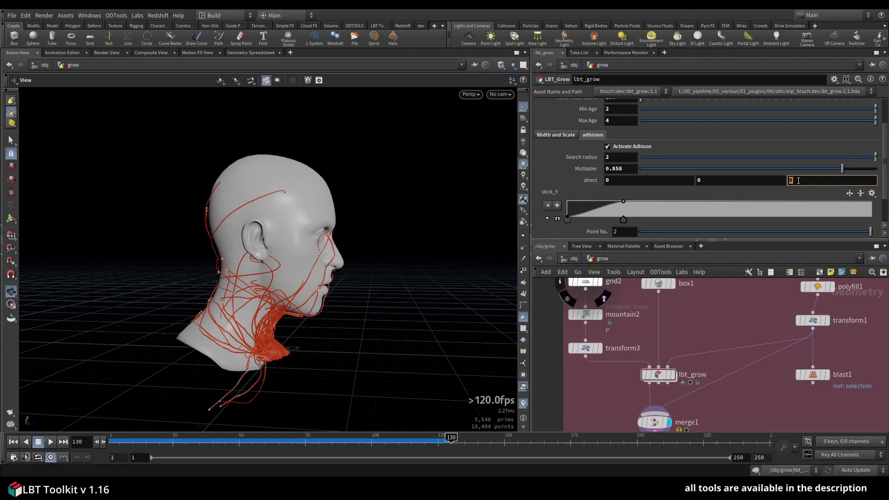
Set the direct Z value to -1, replay the growth from the first frame, stop at frame 74, and inspect the strands
key("Return")
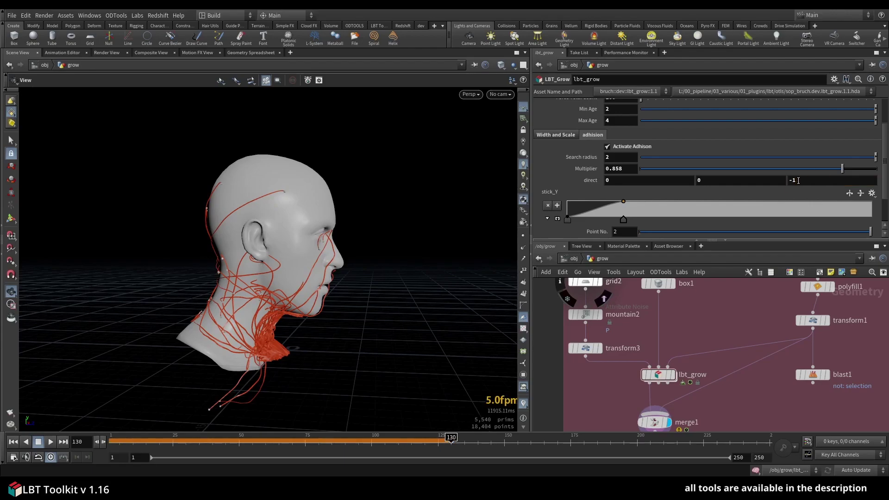
key("ctrl+Up")
key("Up")
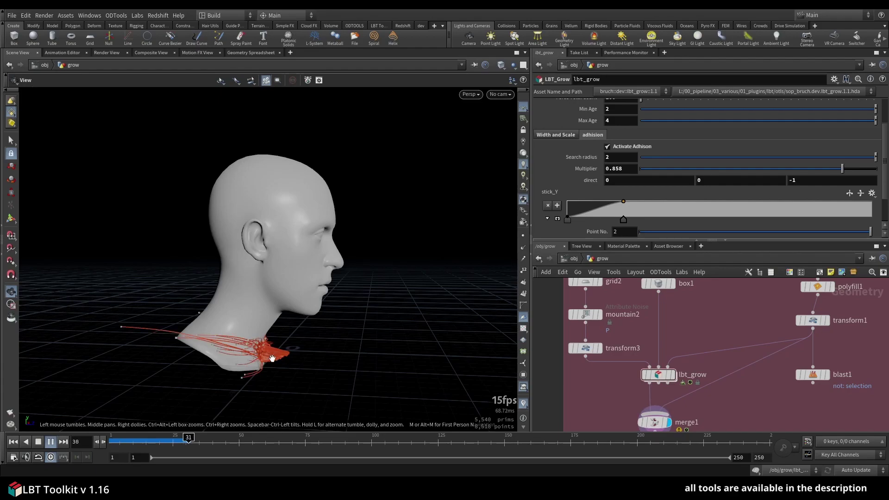
key("Up")
left_click_drag(264, 350, 237, 326)
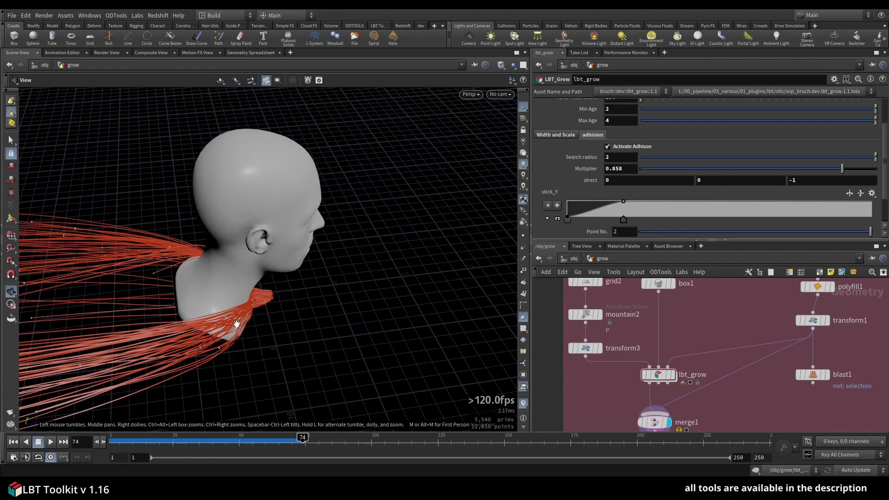
left_click_drag(174, 307, 237, 322)
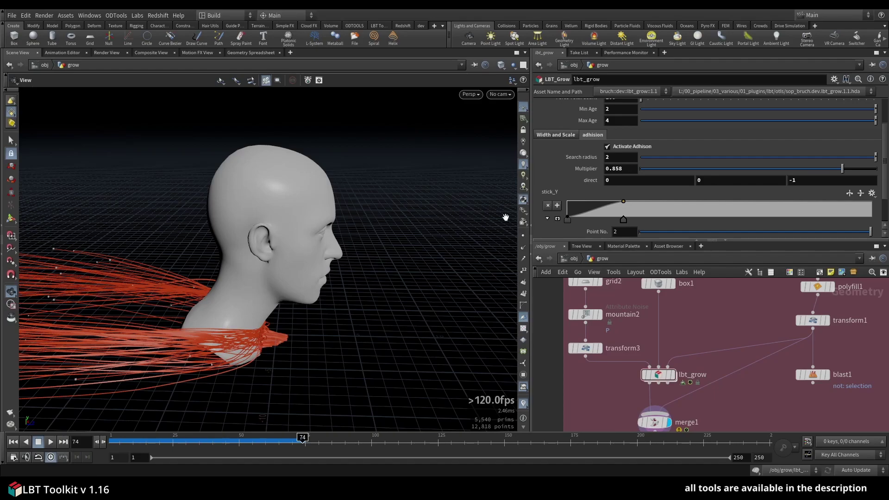
middle_click_drag(225, 271, 341, 272)
Set the direct Z value to -0.1 and replay the growth, inspecting the strands from behind the head
double_click(818, 181)
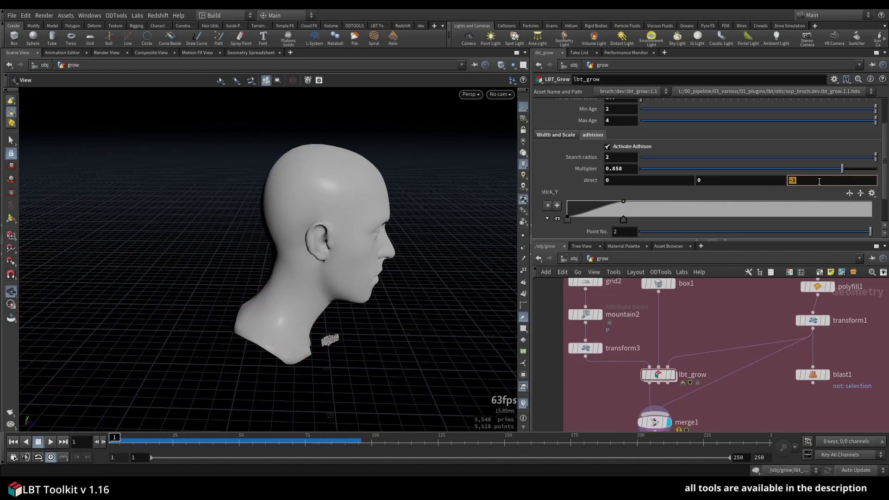
key("Return")
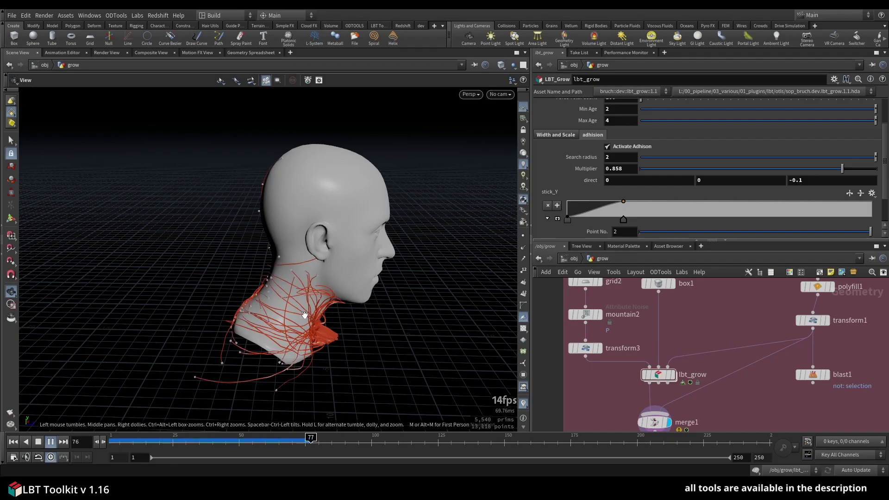
left_click_drag(246, 294, 357, 309)
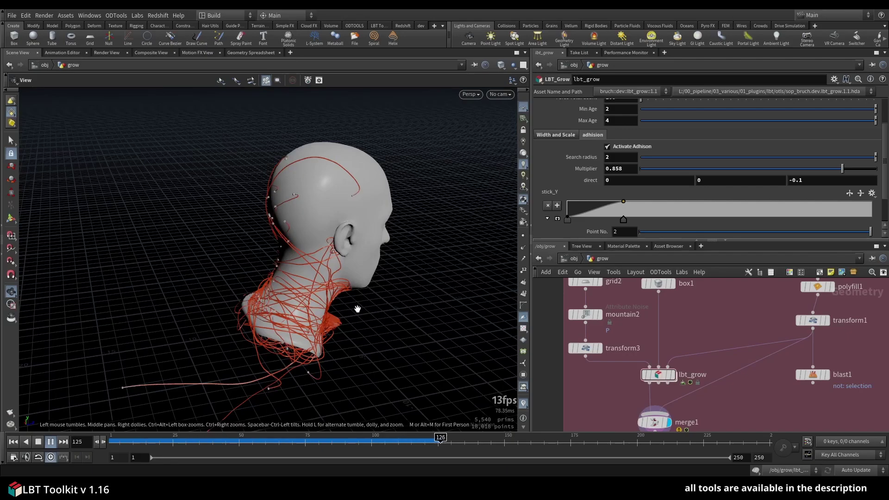
Set the direct Z value to -0.5 and replay the growth from the first frame to inspect the strand direction
key("ctrl+Up")
left_click(810, 180)
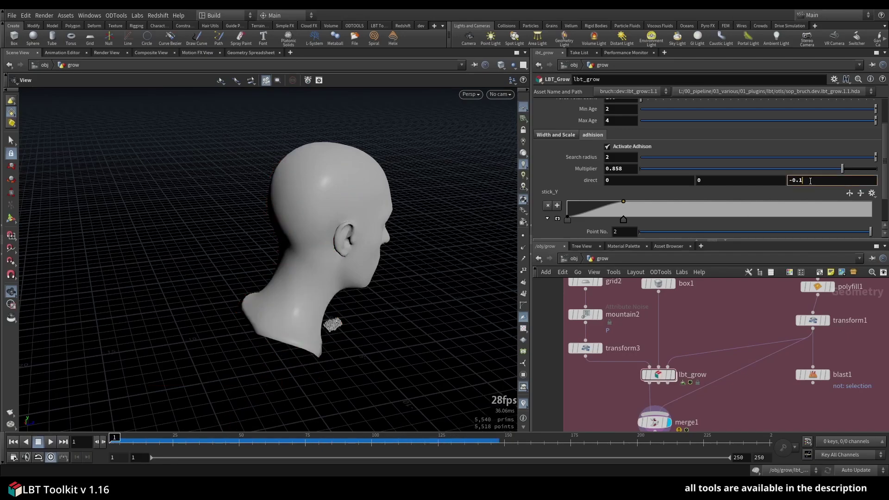
key("Return")
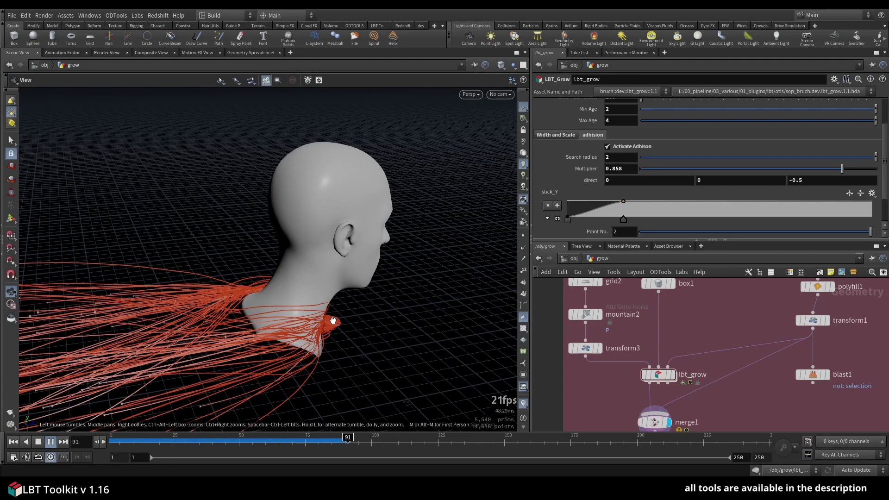
left_click_drag(324, 324, 368, 349)
middle_click_drag(368, 349, 351, 299)
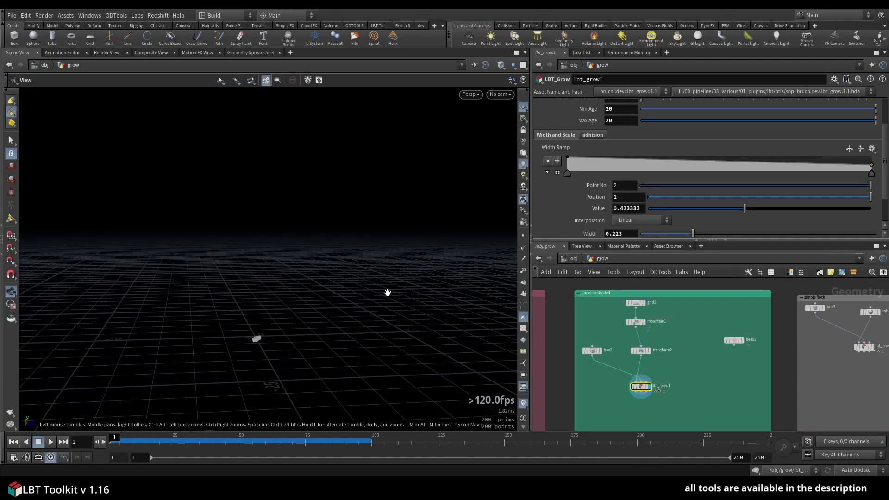
Move the helix1 node closer to transform2, then play the curve-controlled growth and stop it to inspect its shape
left_click_drag(733, 343, 692, 352)
key("Up")
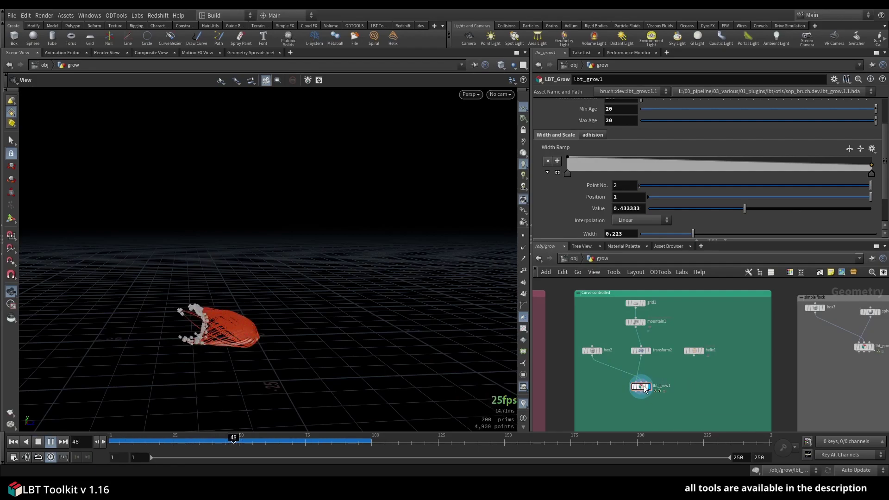
mouse_move(644, 389)
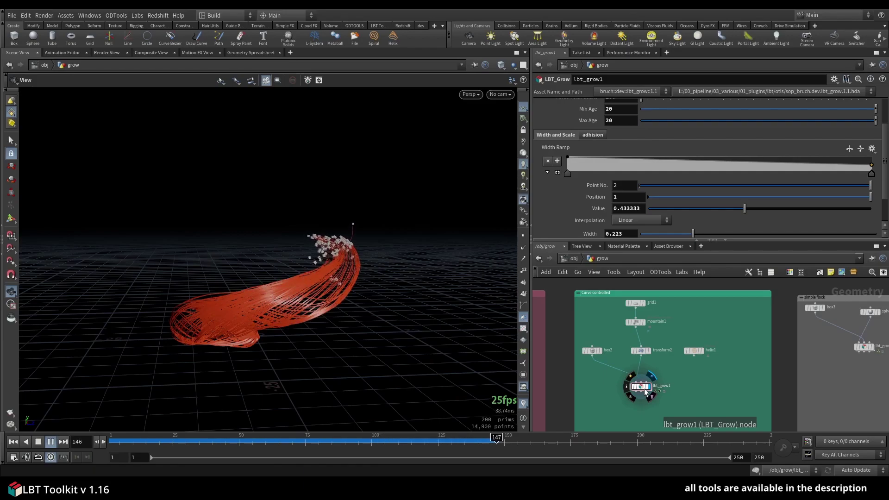
key("Up")
left_click_drag(315, 288, 432, 311)
Inspect the helix1 guide curve and open the forces network inside lbt_grow1
left_click(694, 351)
left_click_drag(369, 294, 384, 277)
scroll(705, 358, "up", 3)
left_click(705, 355)
middle_click_drag(633, 402, 643, 363)
double_click(633, 388)
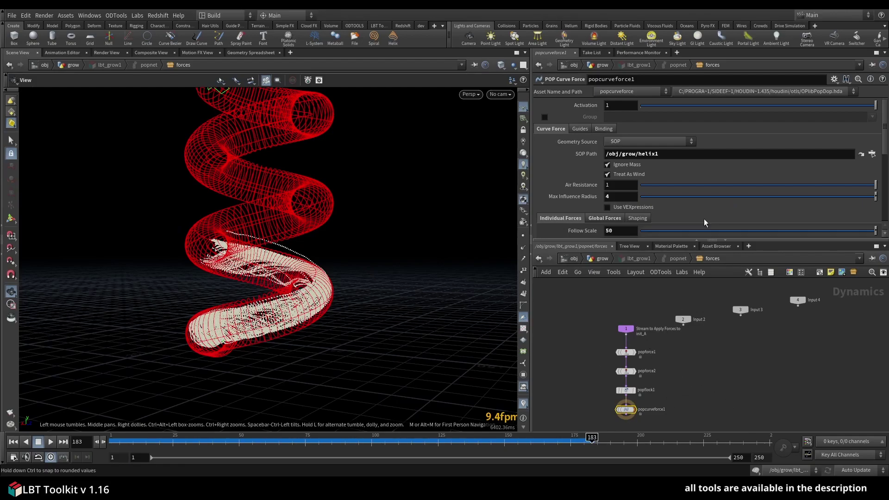
Review the settings of popforce1, popforce2, popflock1 and popcurveforce1, including the operator chooser for the curve force's SOP Path
middle_click_drag(742, 401, 752, 377)
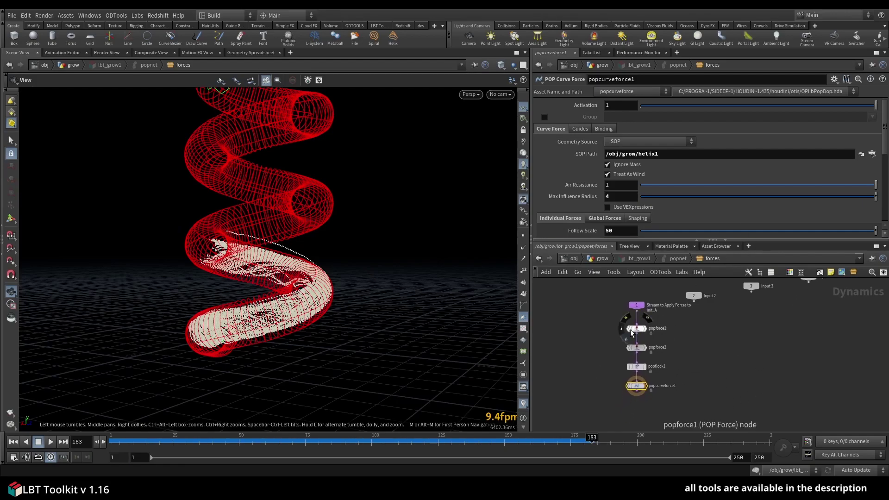
left_click(640, 329)
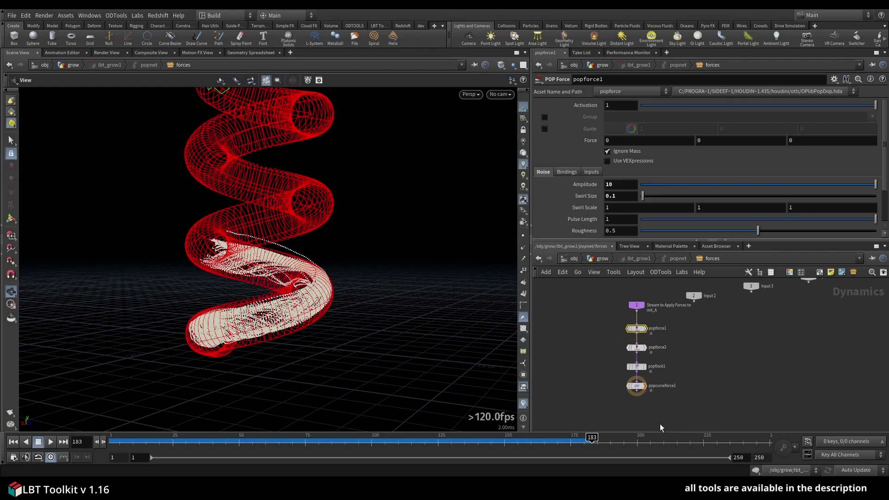
left_click(645, 347)
left_click(639, 368)
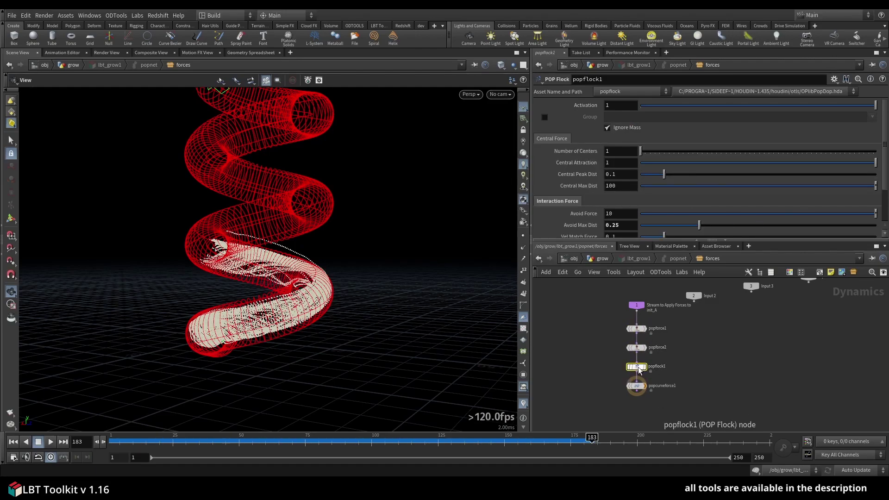
left_click(639, 386)
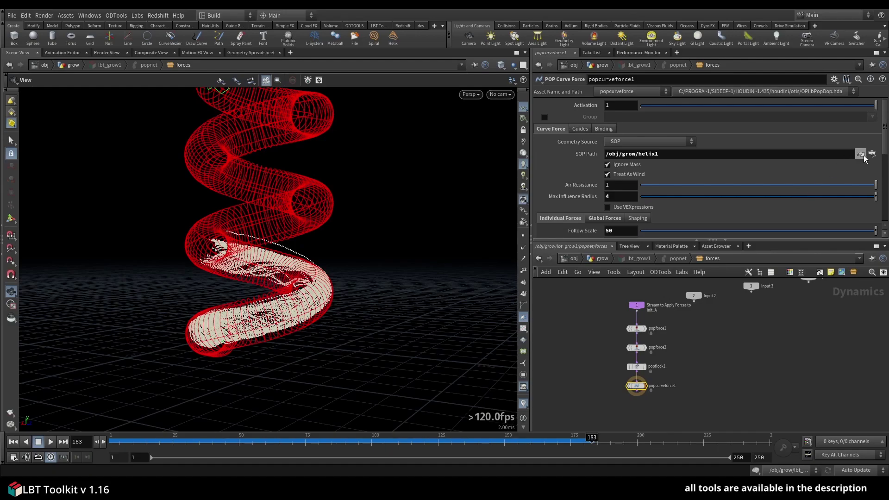
left_click(861, 154)
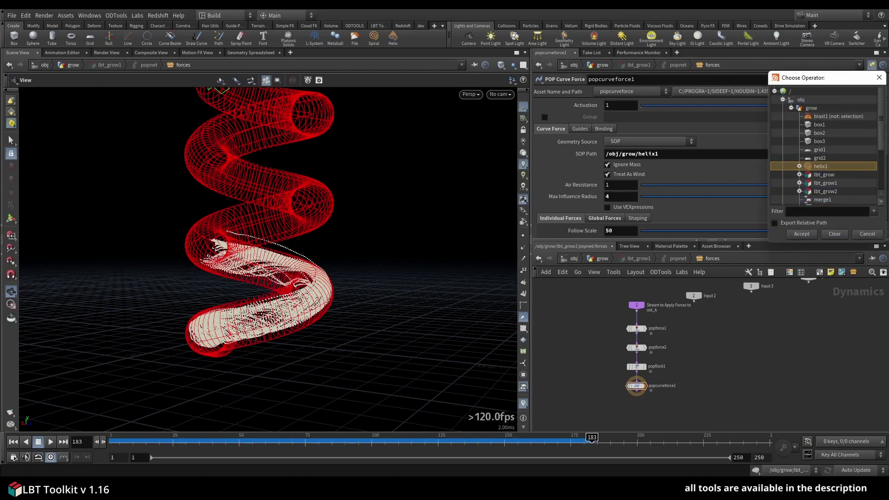
left_click(879, 78)
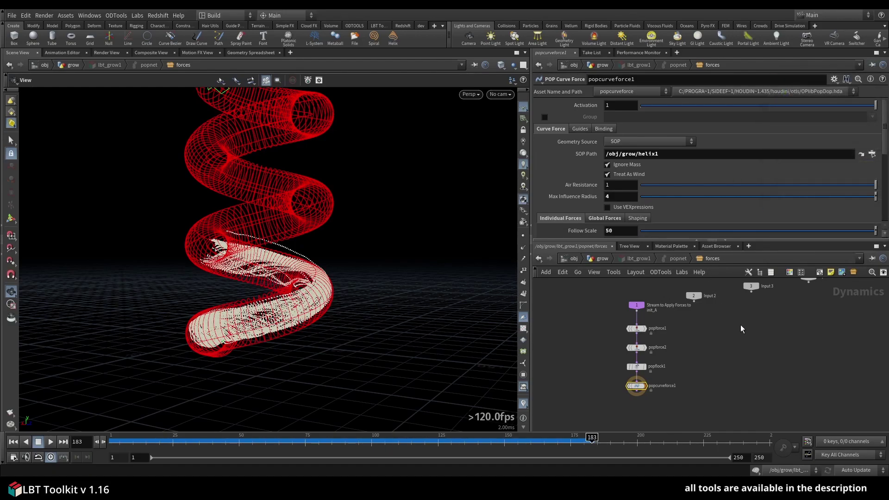
Return to the grow network, resume the curve-controlled growth, and stop it at frame 242
left_click(602, 259)
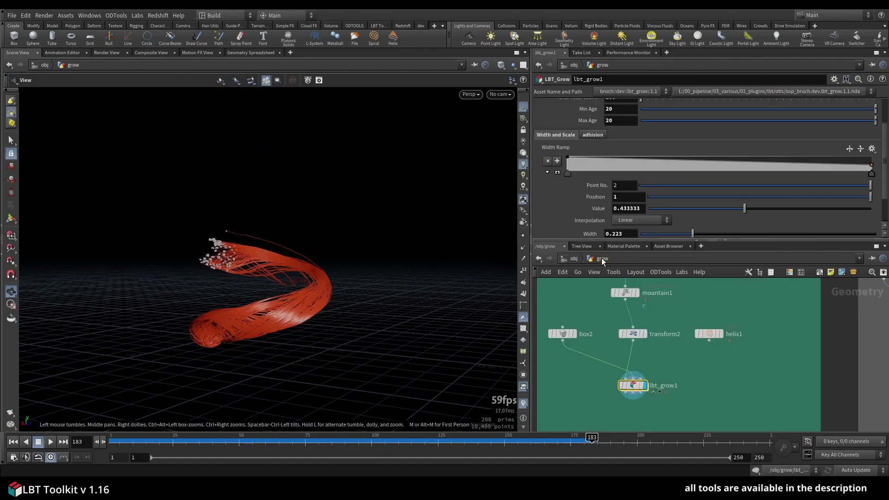
key("Up")
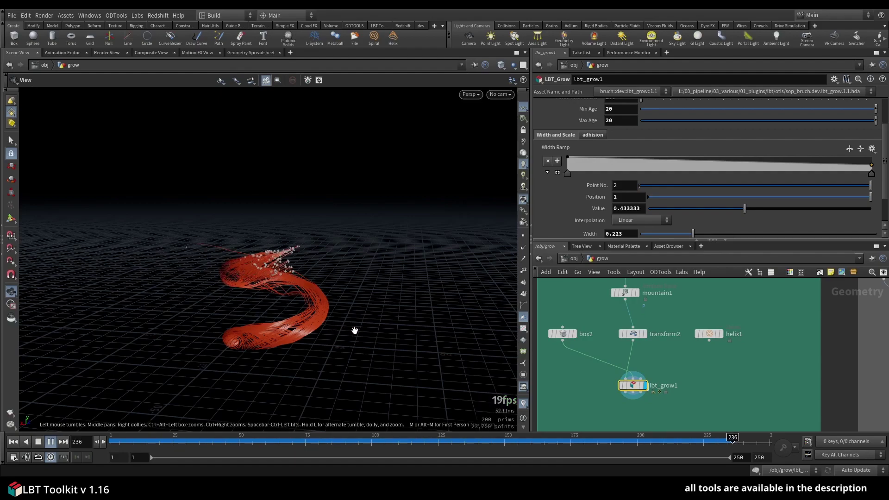
key("Up")
Display lbt_grow2 in the simple flock setup, play its simulation from the first frame, and inspect the flocking strands
scroll(778, 370, "down", 3)
middle_click_drag(777, 370, 649, 362)
scroll(769, 329, "up", 5)
mouse_move(720, 345)
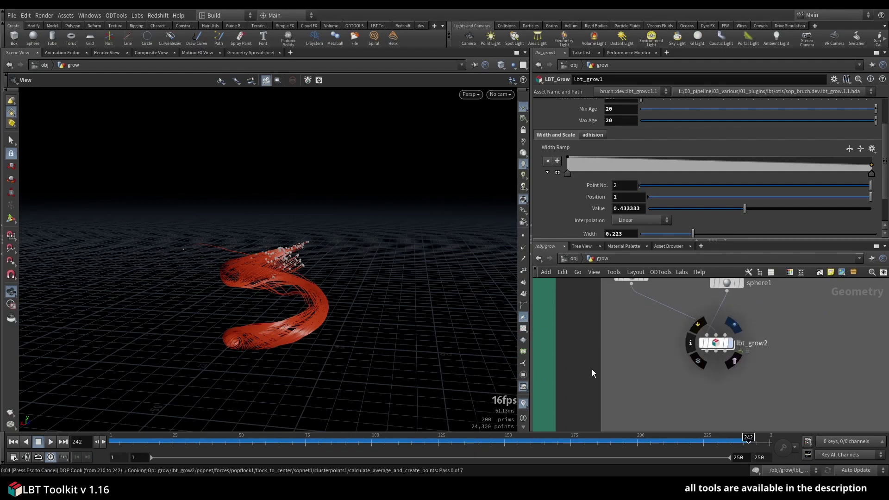
key("ctrl+Up")
key("Up")
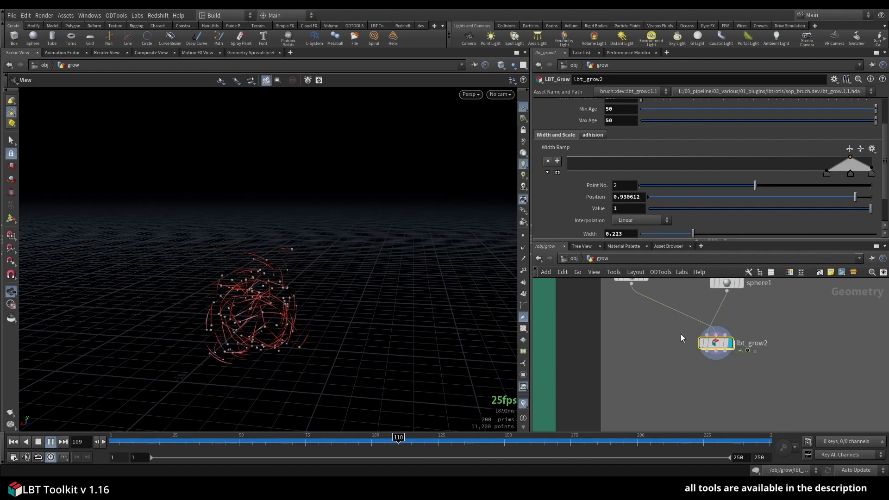
middle_click_drag(755, 333, 746, 355)
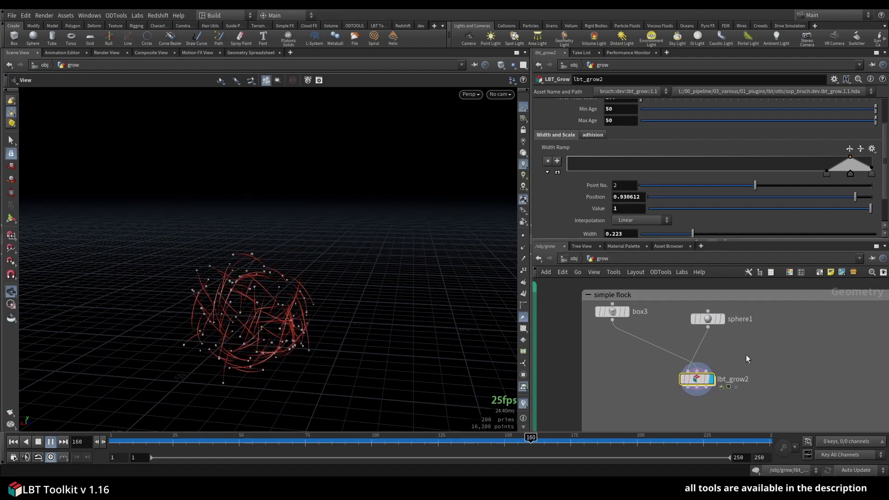
scroll(746, 355, "down", 2)
left_click_drag(242, 321, 272, 315)
Rewind to the first frame and duplicate the sphere1 node, placing the copy beside it
key("ctrl+Up")
middle_click_drag(777, 378, 757, 383)
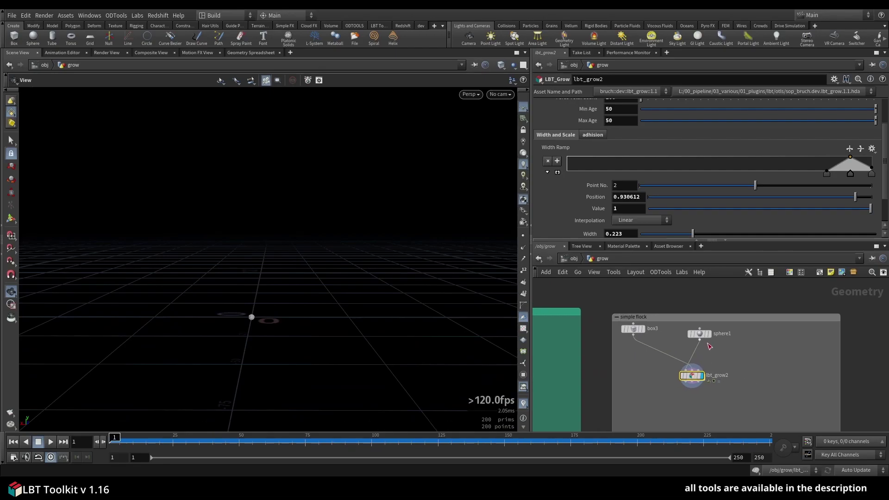
scroll(709, 342, "up", 2)
left_click(695, 331)
left_click_drag(695, 332, 787, 345, "alt")
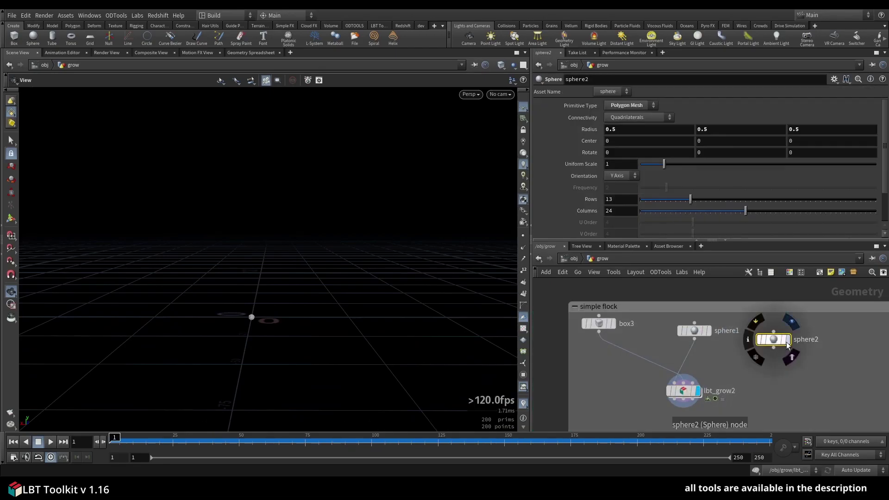
Show the duplicated sphere as a template, set its Uniform Scale to 40, and raise its Center Y to about 30.27
left_click(784, 342)
left_click_drag(668, 167, 877, 167)
key("Return")
left_click_drag(253, 294, 252, 243)
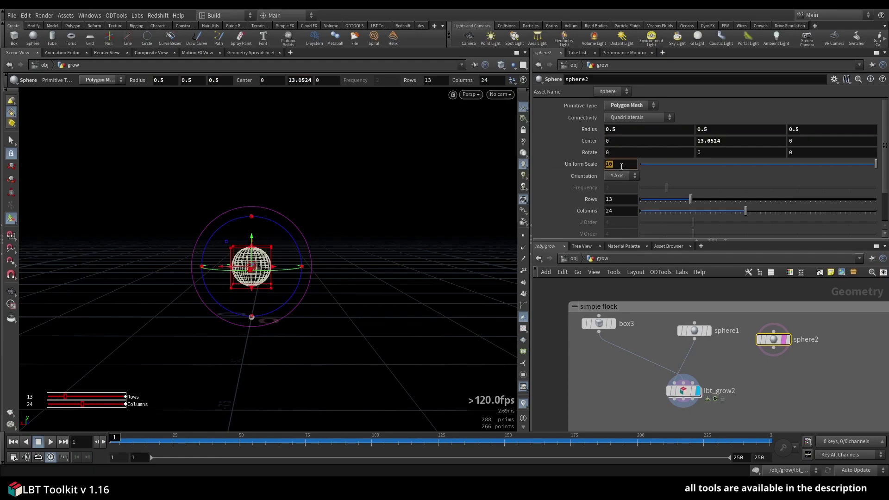
key("Return")
left_click_drag(250, 248, 249, 173)
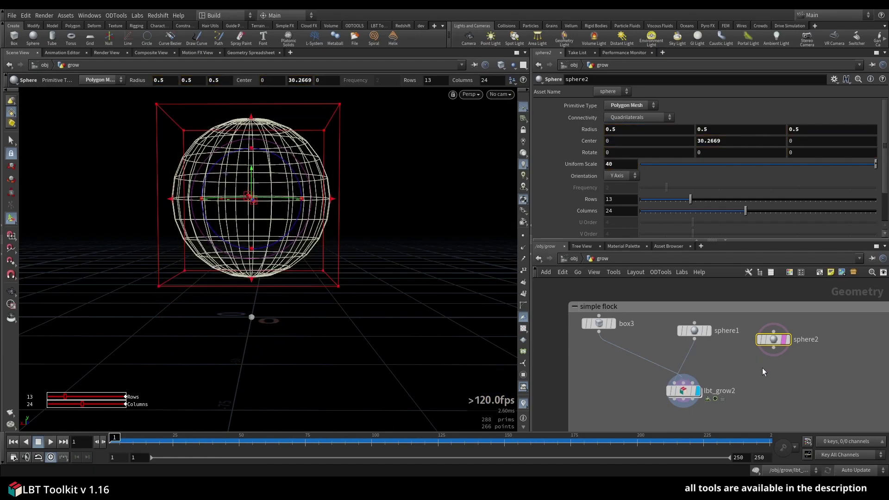
Connect sphere2 to the third input of lbt_grow2, play the flock simulation, and rewind it to the first frame
left_click_drag(696, 385, 787, 354)
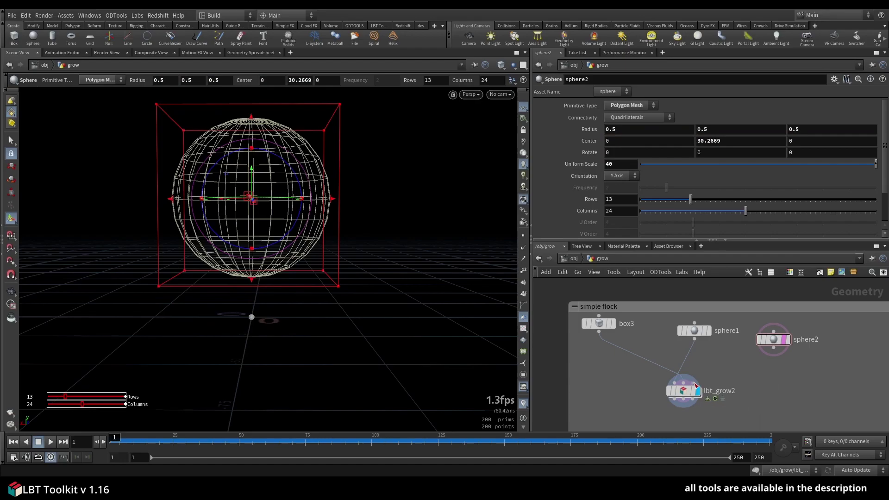
left_click(687, 392)
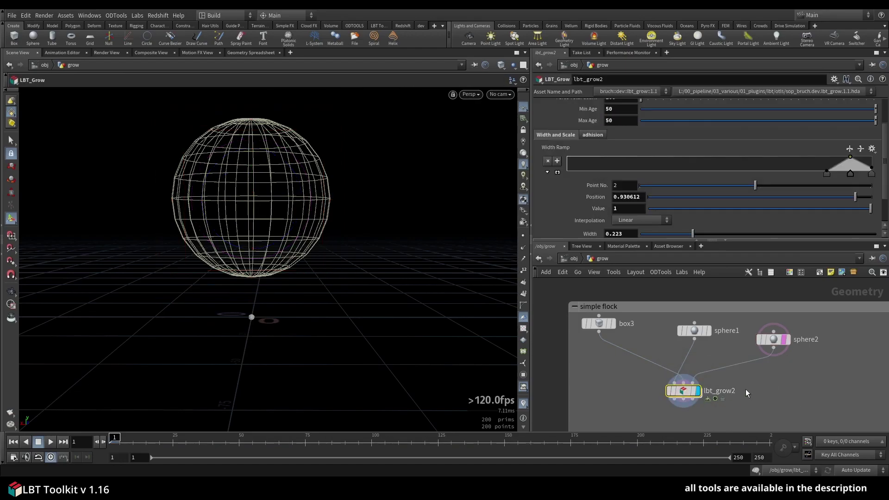
key("Up")
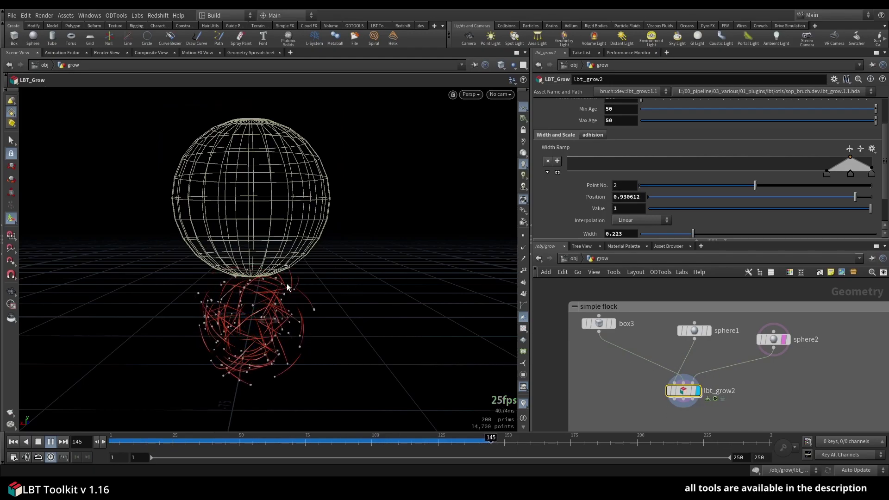
key("Up")
left_click_drag(274, 271, 254, 263, "alt")
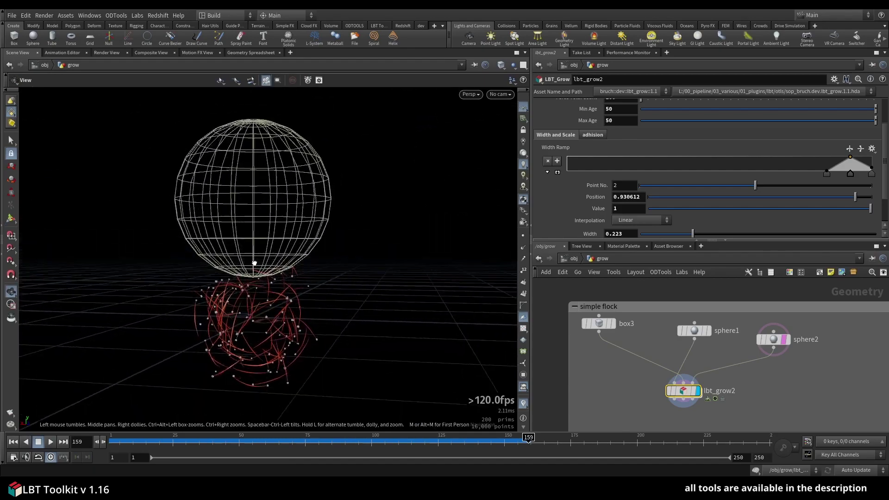
key("Up")
key("ctrl+Up")
Lower sphere2 to a Center Y of about 25.43, reselect lbt_grow2, and play the flock simulation again
left_click(769, 341)
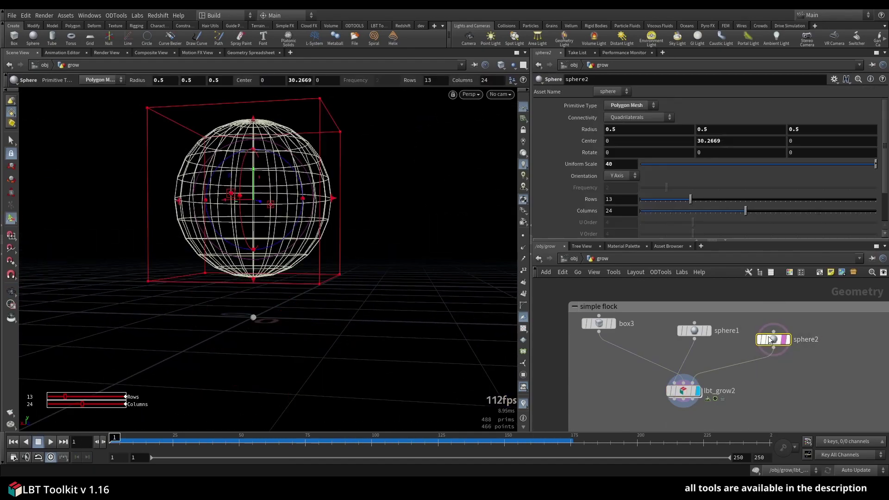
left_click_drag(254, 175, 253, 196)
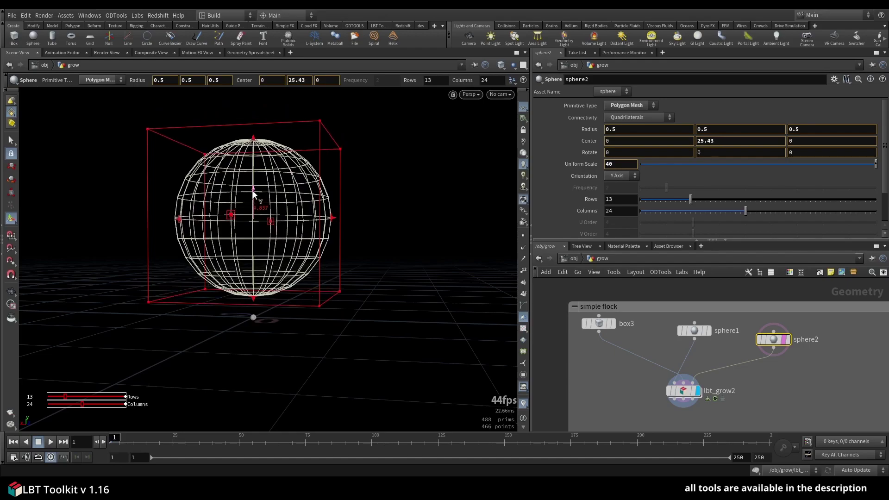
left_click(697, 393)
key("Up")
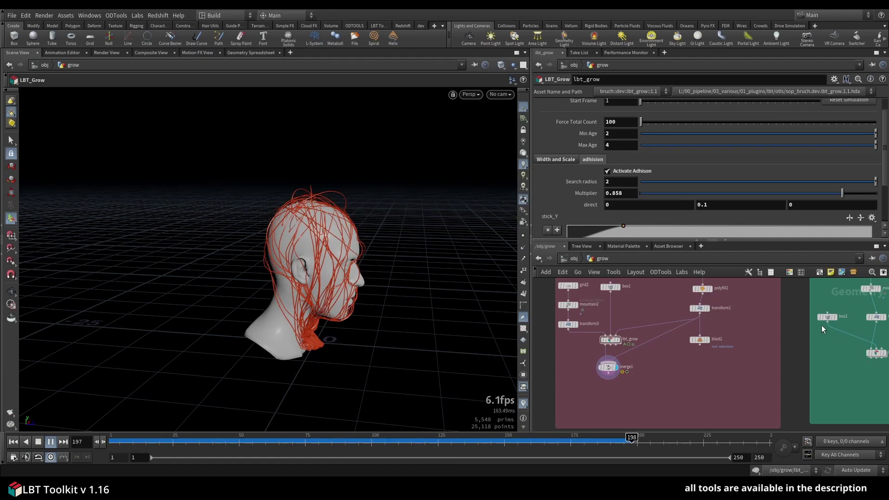
Focus on the head setup around lbt_grow, stop its running simulation, and rewind to the first frame
scroll(653, 345, "up", 4)
scroll(670, 355, "down", 3)
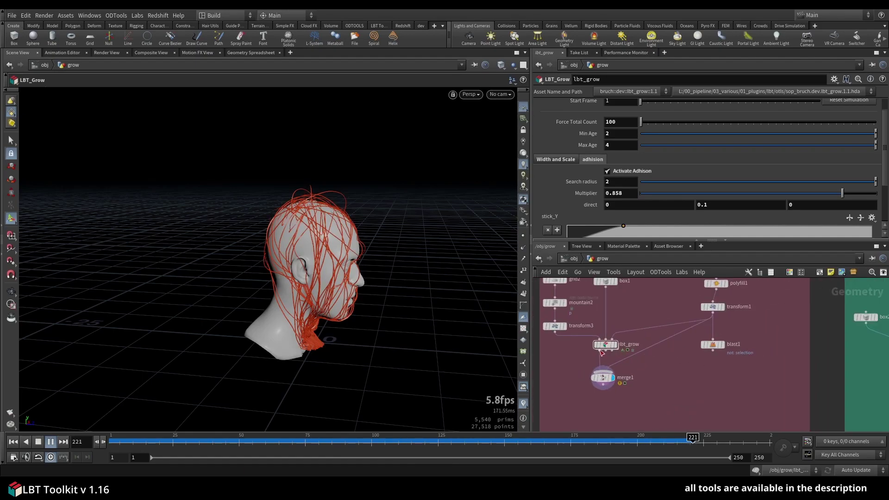
left_click(39, 442)
left_click(14, 442)
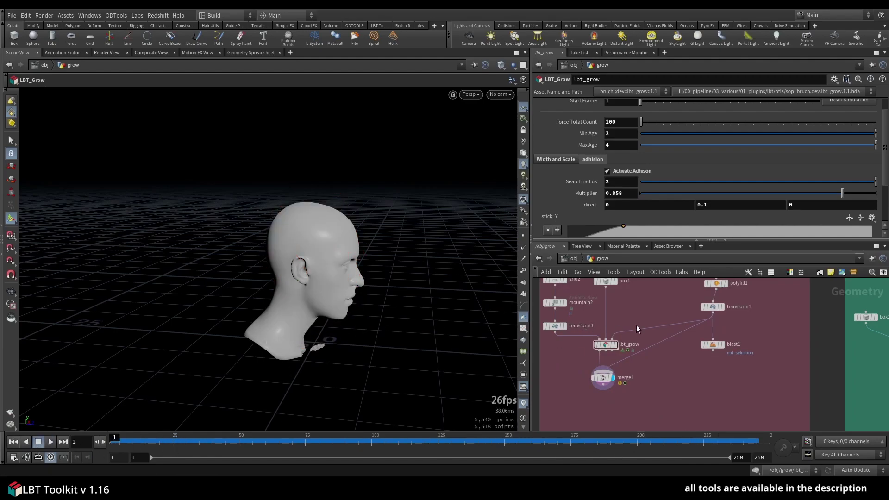
Preview the blast1 neck piece, wire blast1 into the first input of lbt_grow, and display merge1 again
scroll(671, 334, "up", 1)
left_click(731, 347)
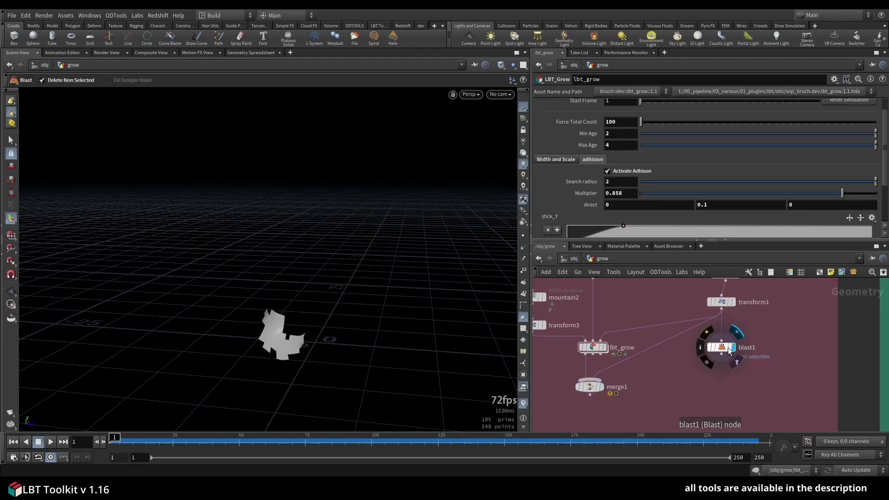
left_click(725, 347)
left_click(721, 355)
left_click(567, 344)
left_click(602, 386)
left_click(591, 387)
Play the head growth simulation, stop it at frame 90, and inspect the strands up close from several sides
key("Up")
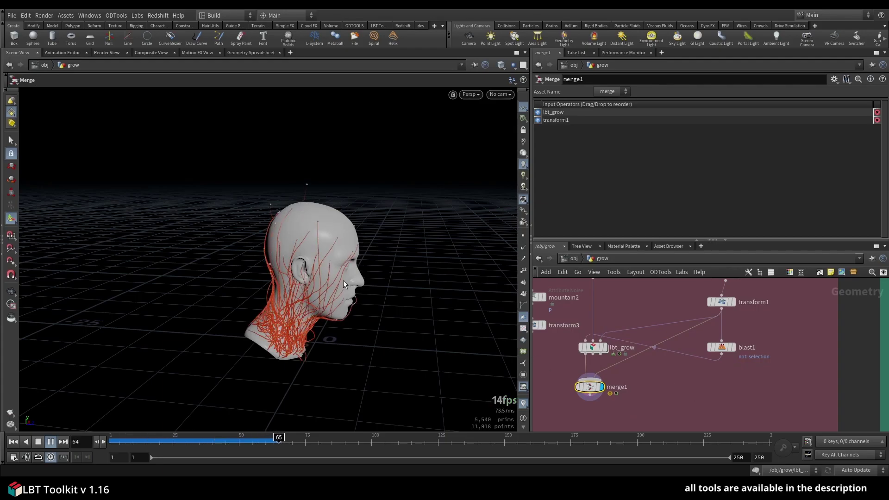
key("Up")
left_click_drag(335, 286, 292, 273, "alt")
scroll(338, 287, "up", 6)
middle_click_drag(338, 290, 326, 258, "alt")
left_click_drag(325, 258, 289, 294)
scroll(289, 295, "down", 3)
middle_click_drag(315, 277, 316, 308, "alt")
left_click_drag(316, 308, 370, 310, "alt")
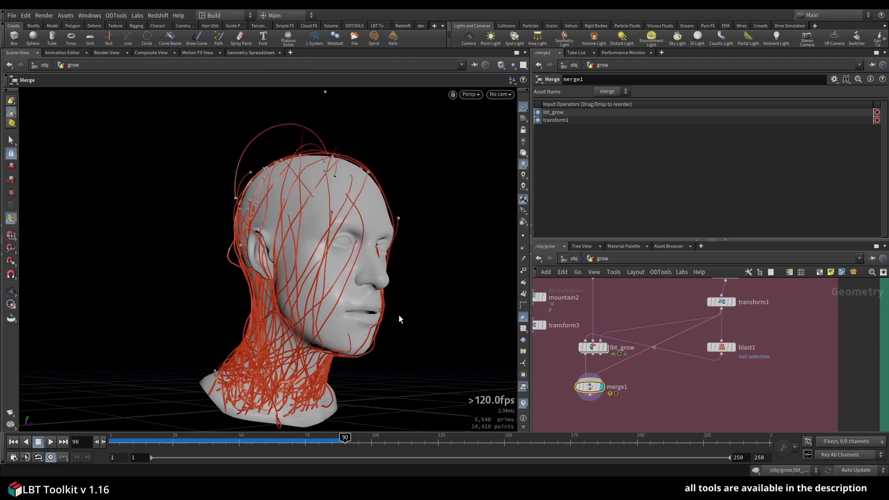
Review the Width and Scale and adhesion settings of lbt_grow, and examine the grown strands around the whole head
left_click(597, 348)
left_click(570, 159)
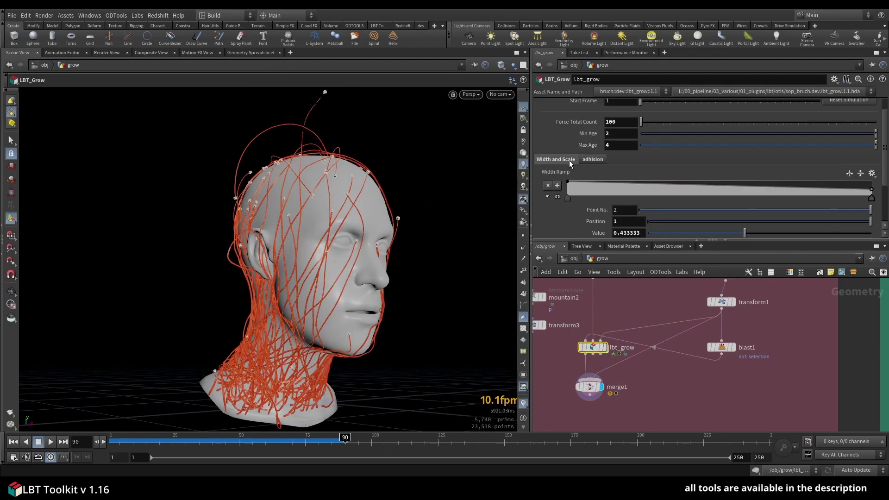
scroll(558, 208, "down", 3)
scroll(557, 213, "up", 3)
left_click(594, 159)
scroll(573, 203, "down", 3)
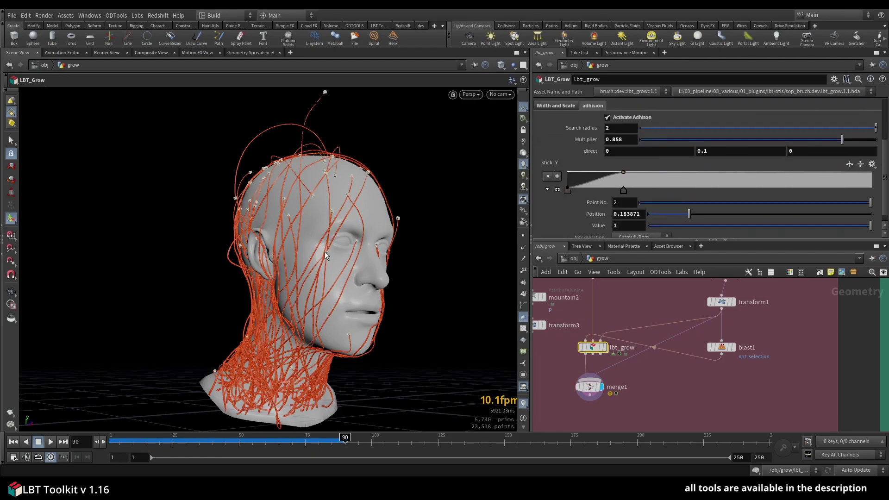
right_click_drag(325, 251, 315, 255, "alt")
left_click_drag(315, 254, 361, 259, "alt")
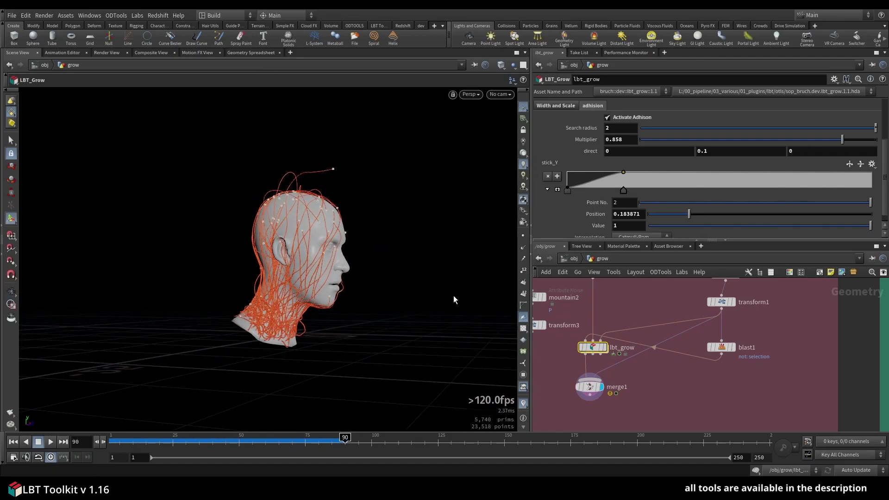
left_click_drag(397, 219, 353, 234, "alt")
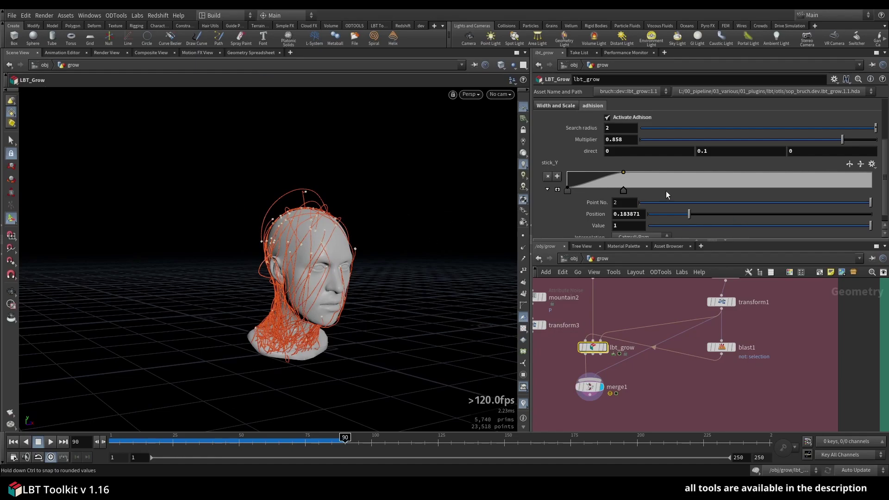
Look over the growth and width settings of lbt_grow, check its available asset versions, and survey the neighbouring setups
left_click(559, 106)
scroll(582, 154, "up", 4)
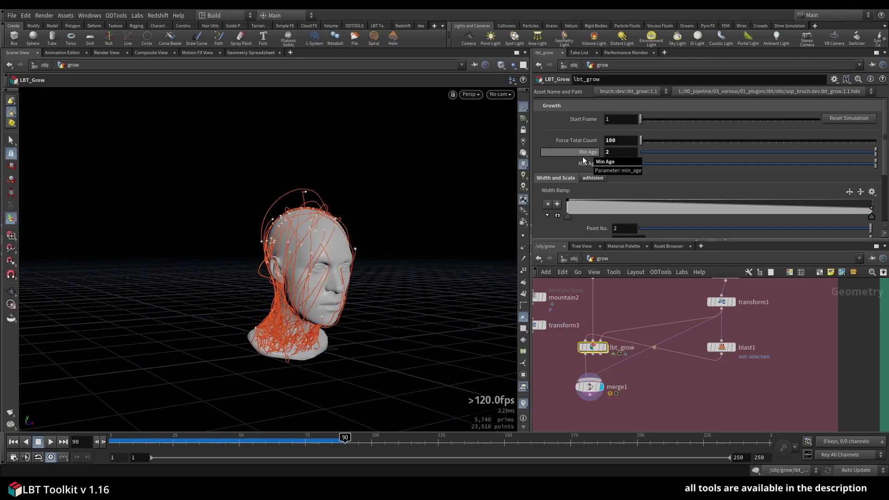
left_click(656, 90)
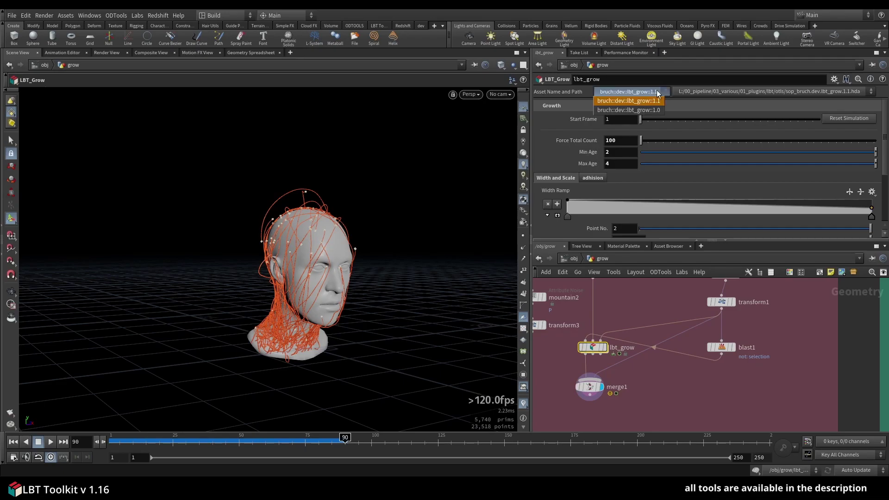
left_click(661, 92)
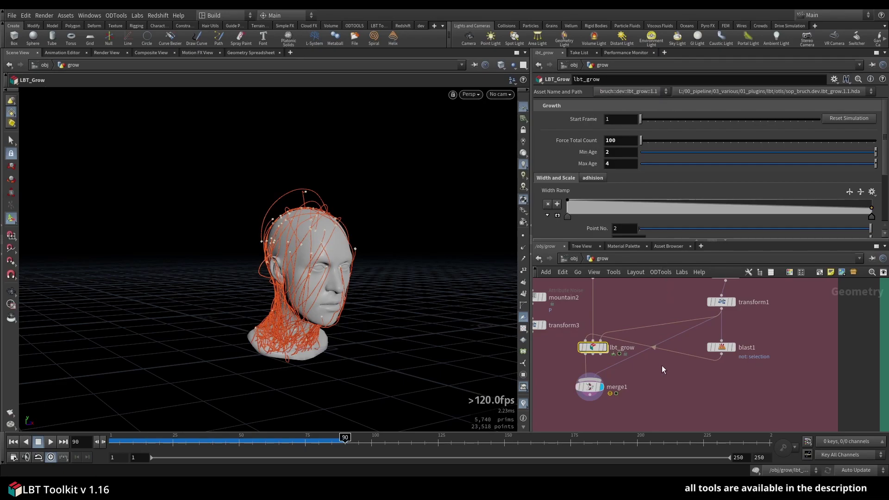
scroll(659, 357, "down", 5)
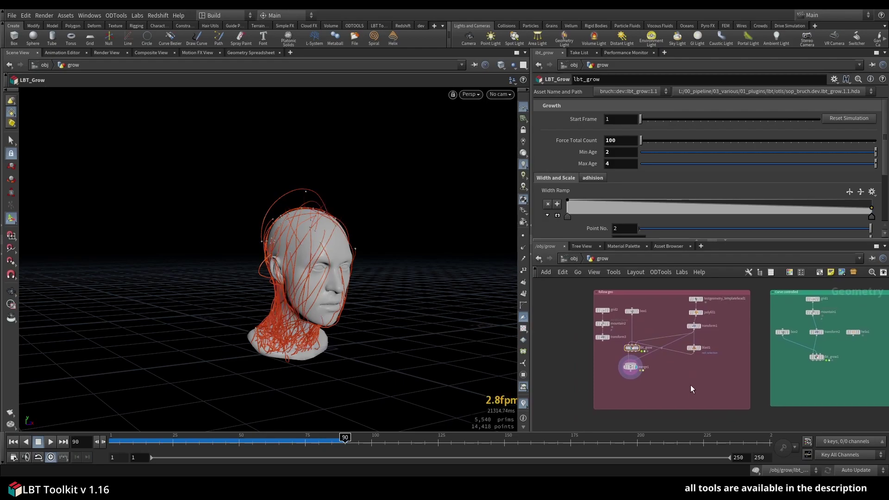